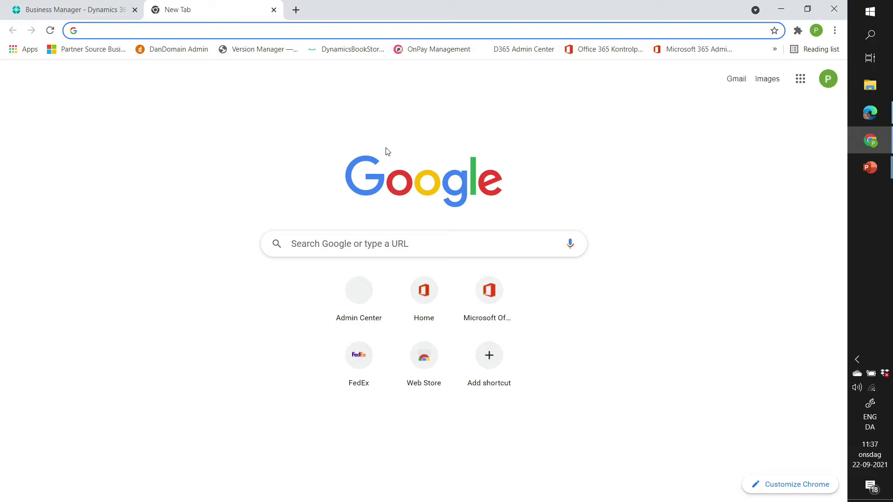
# Open the Microsoft 365 admin center and show the list of active users.
pyautogui.click(691, 50)
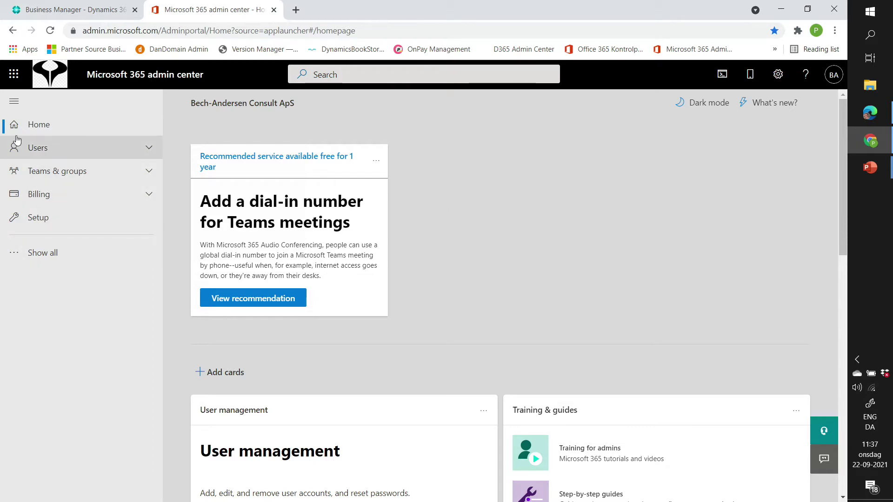
pyautogui.click(28, 148)
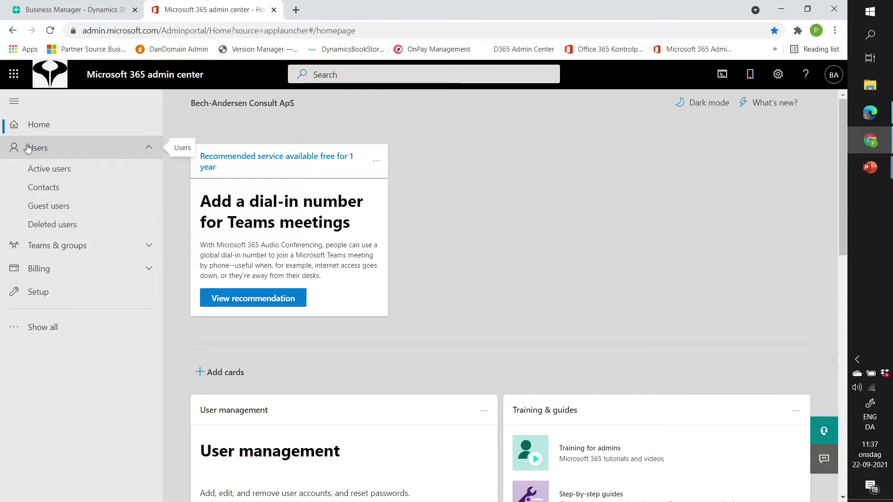
pyautogui.click(52, 169)
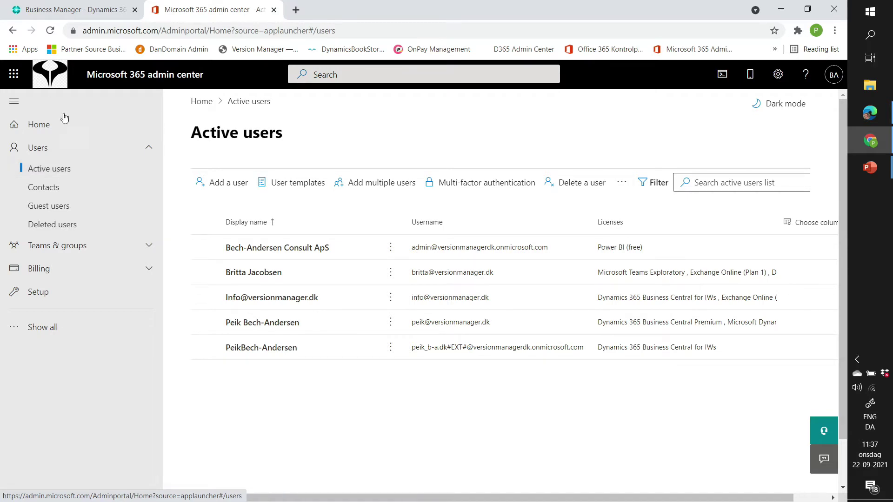
# Delete the external (#EXT#) guest user from the active users and close the confirmation.
pyautogui.click(390, 348)
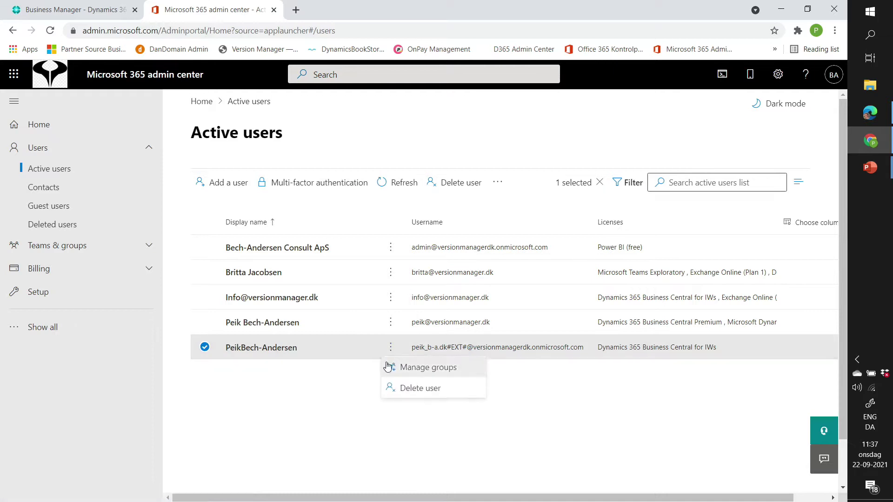
pyautogui.click(419, 389)
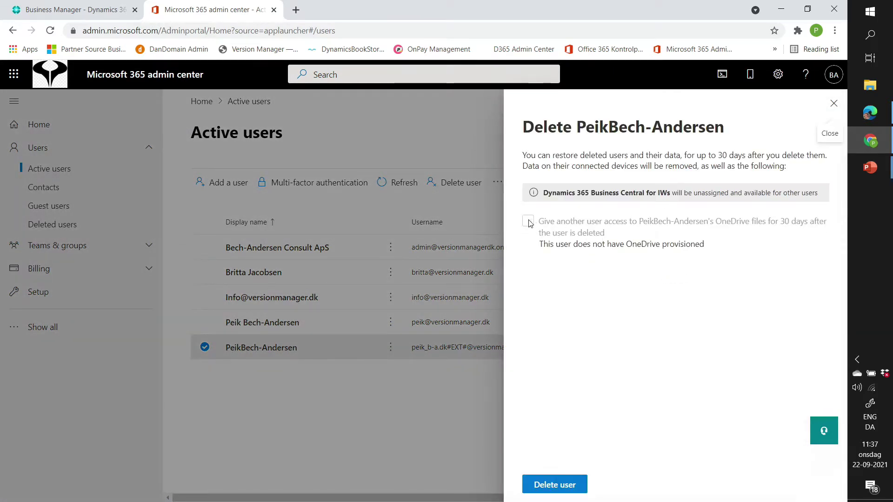
pyautogui.click(577, 483)
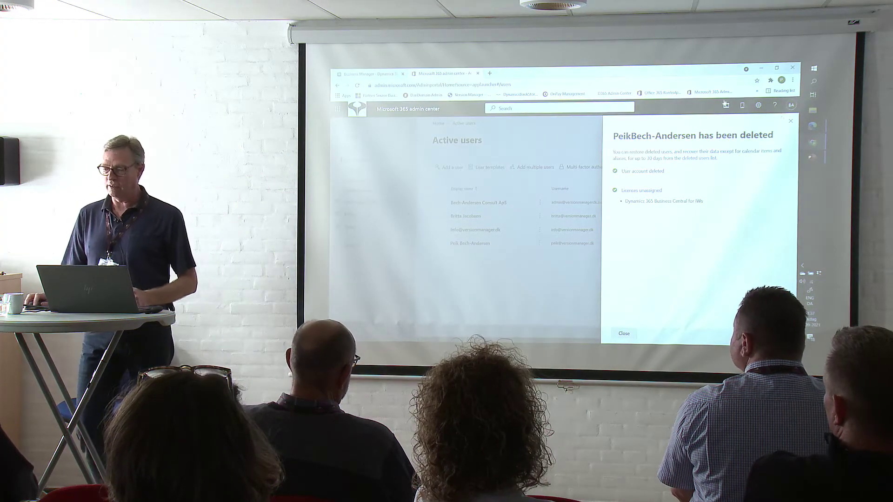
pyautogui.click(625, 332)
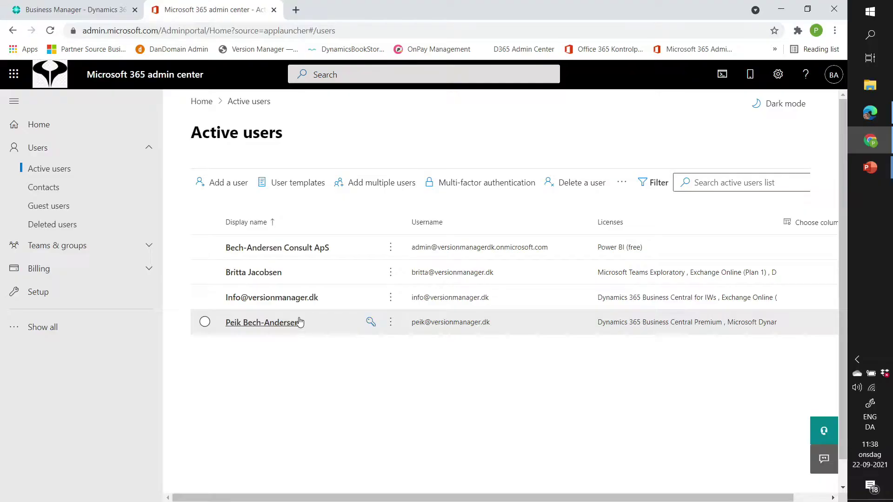
# Review the licenses and apps of the active user who holds the Dynamics 365 Business Central Premium license.
pyautogui.click(270, 324)
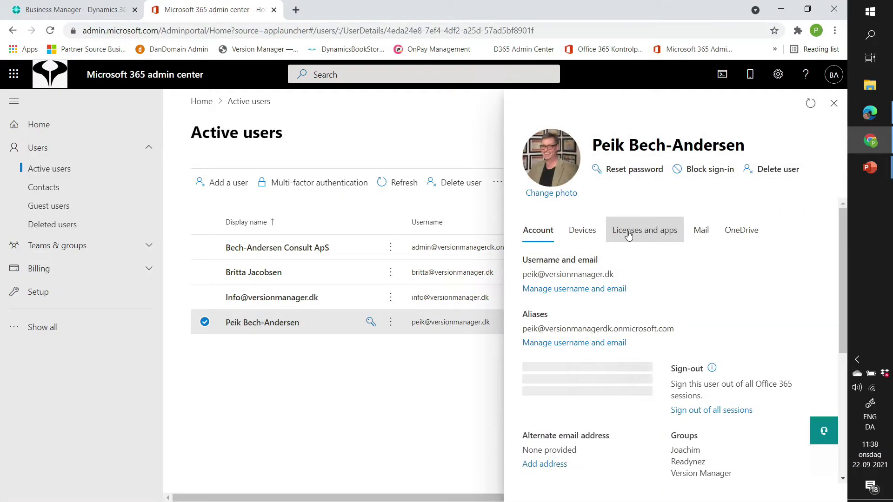
pyautogui.click(638, 235)
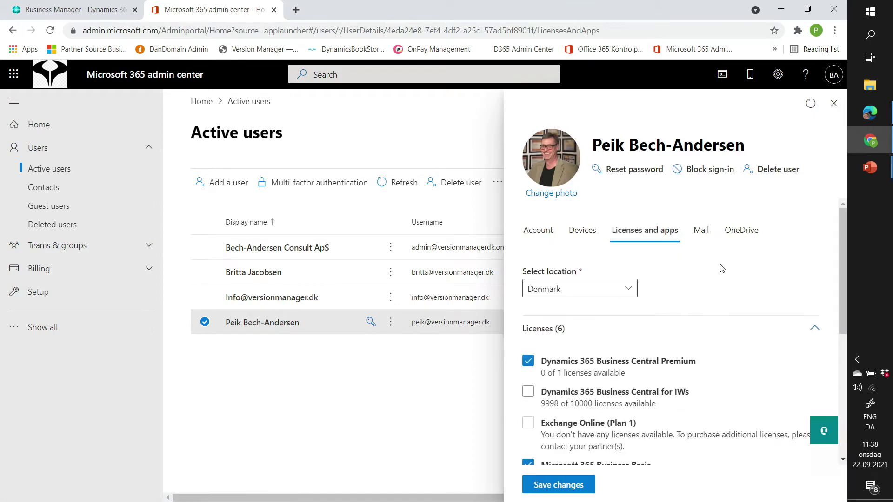
pyautogui.scroll(-4, 710, 319)
pyautogui.scroll(1, 715, 319)
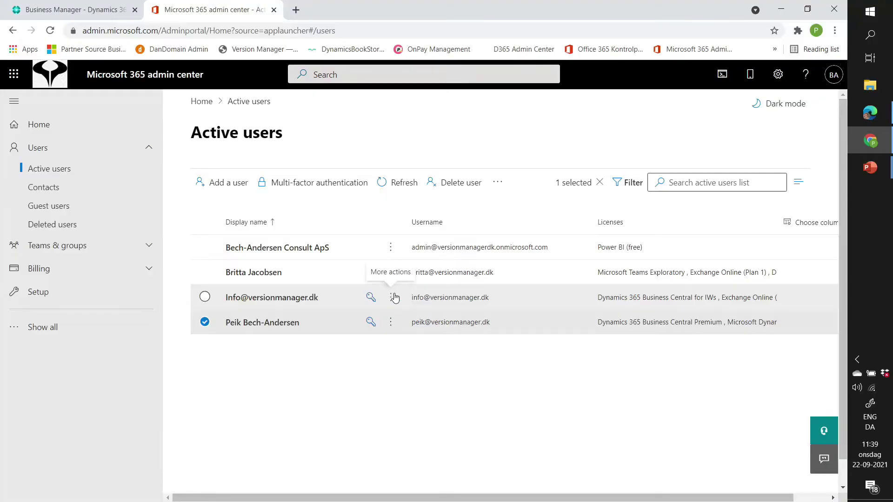
# Open the Info account's details and go to its admin role management.
pyautogui.click(390, 299)
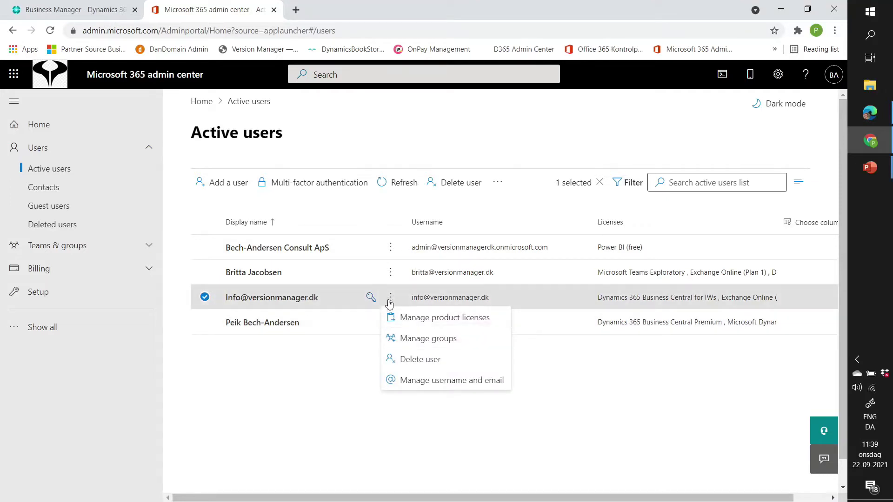
pyautogui.click(350, 304)
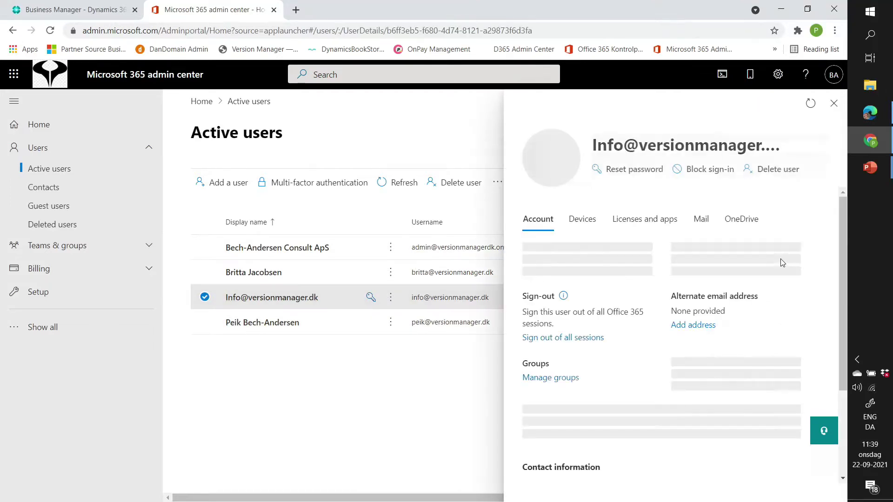
pyautogui.scroll(-5, 682, 297)
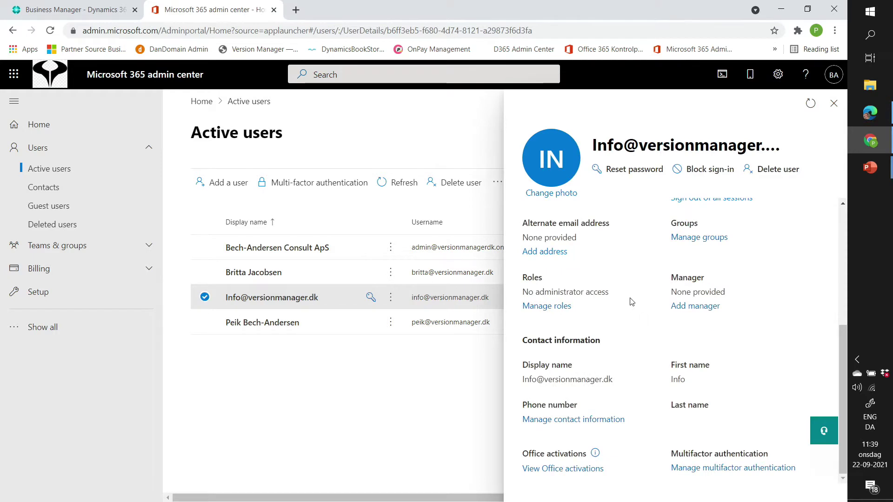
pyautogui.scroll(3, 623, 292)
pyautogui.scroll(-3, 582, 382)
pyautogui.click(543, 307)
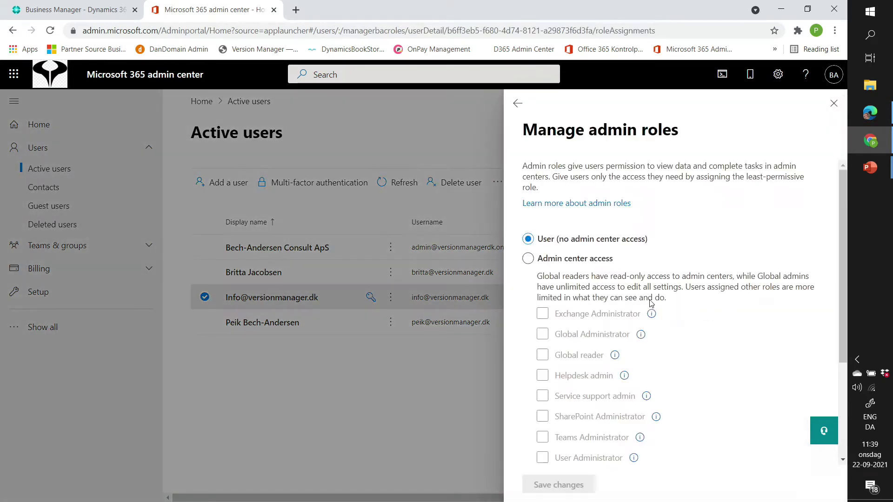
# Examine the admin roles available for the Info account, including the full list by category.
pyautogui.scroll(-4, 697, 337)
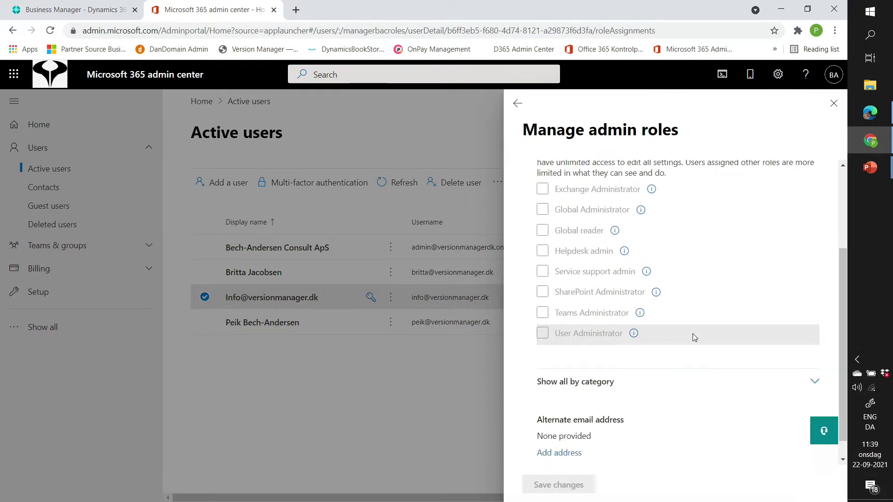
pyautogui.scroll(4, 679, 316)
pyautogui.scroll(1, 673, 307)
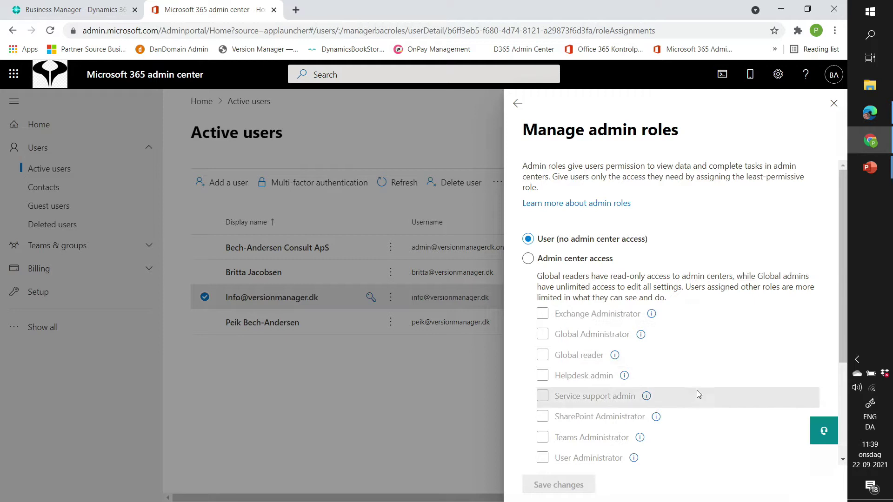
pyautogui.scroll(-3, 697, 441)
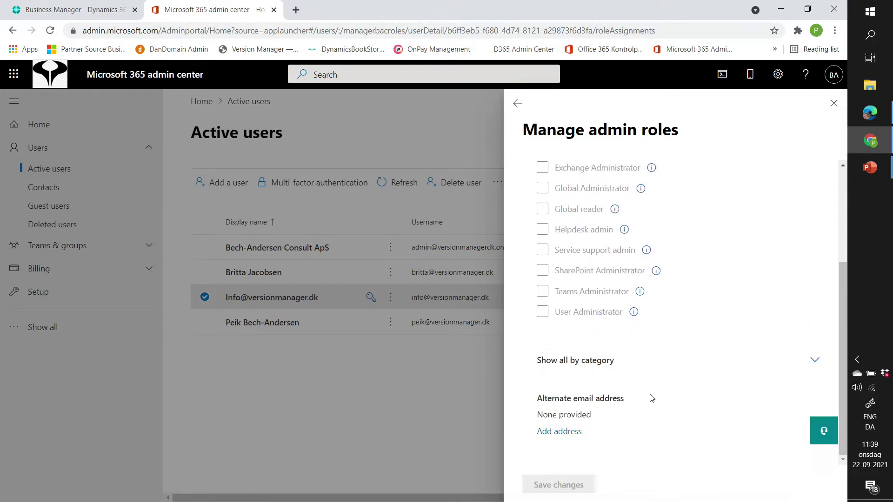
pyautogui.click(565, 362)
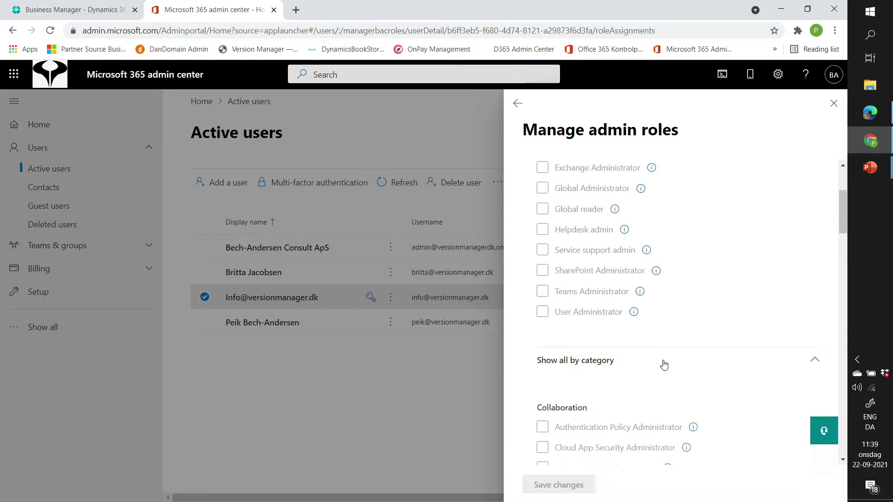
pyautogui.scroll(-5, 663, 365)
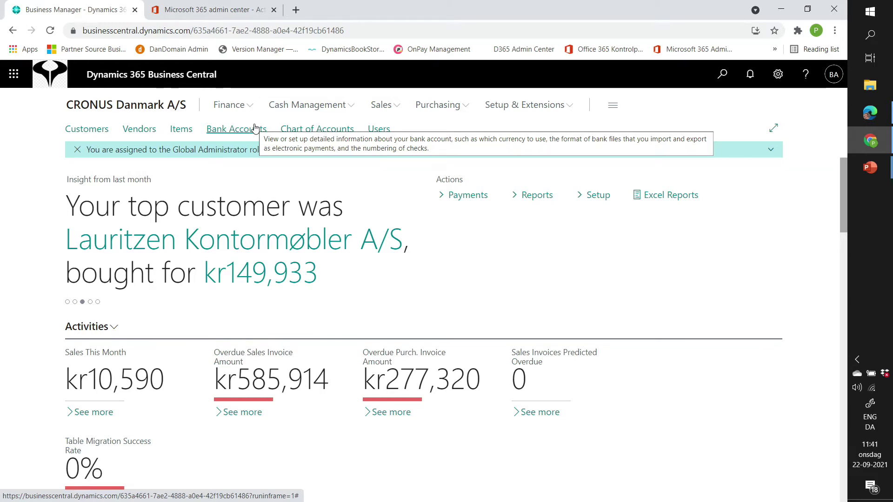
# Switch to Business Central, look over the home page's activity tiles, and open the Tell Me search.
pyautogui.scroll(-2, 397, 499)
pyautogui.scroll(-5, 397, 499)
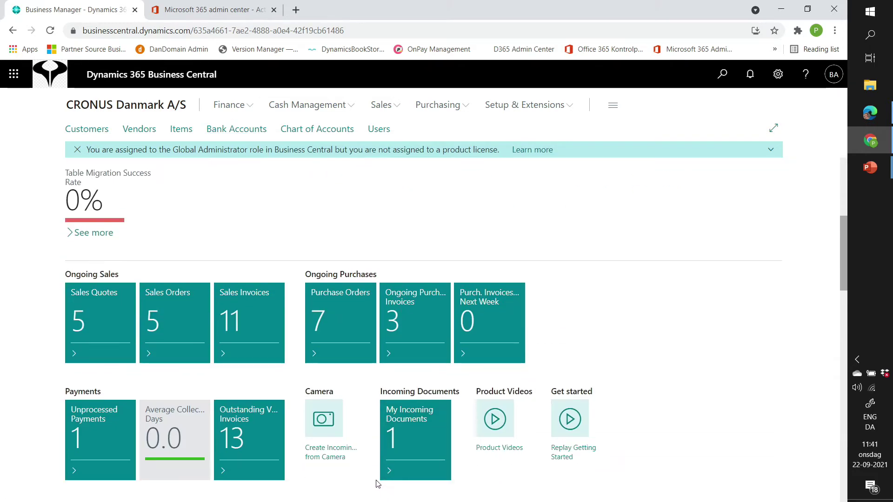
pyautogui.scroll(-2, 386, 484)
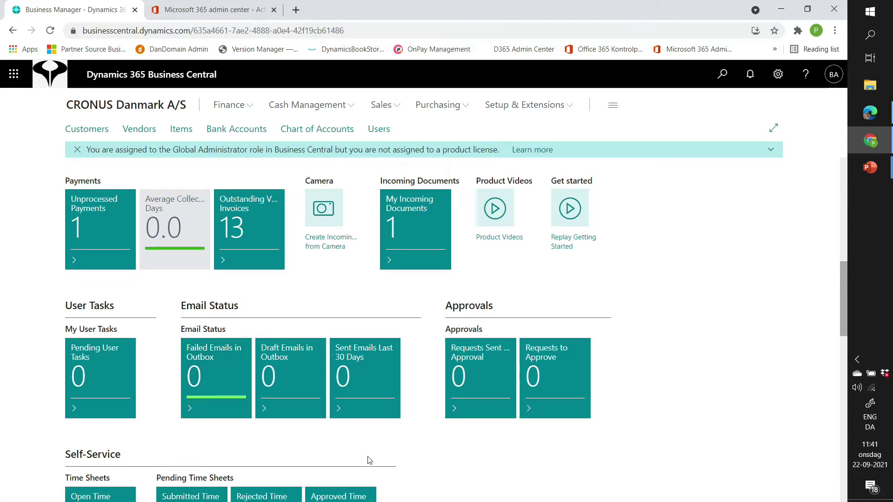
pyautogui.scroll(10, 369, 460)
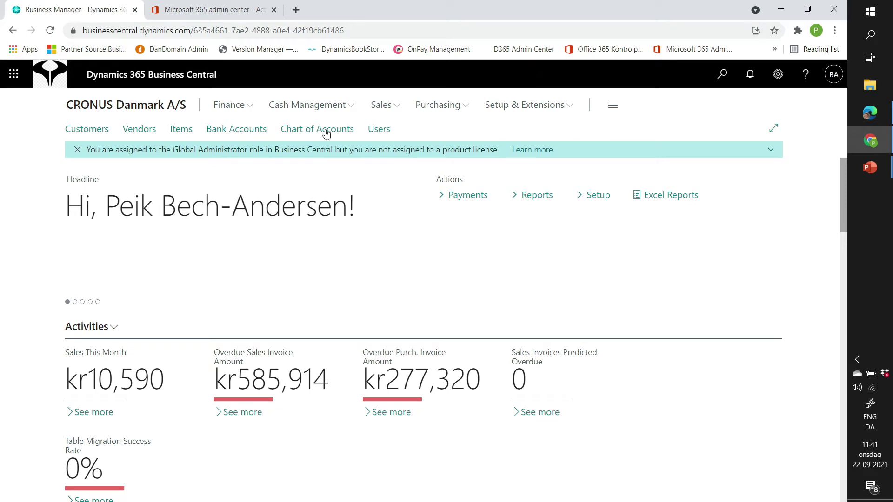
pyautogui.hotkey('alt', 'q')
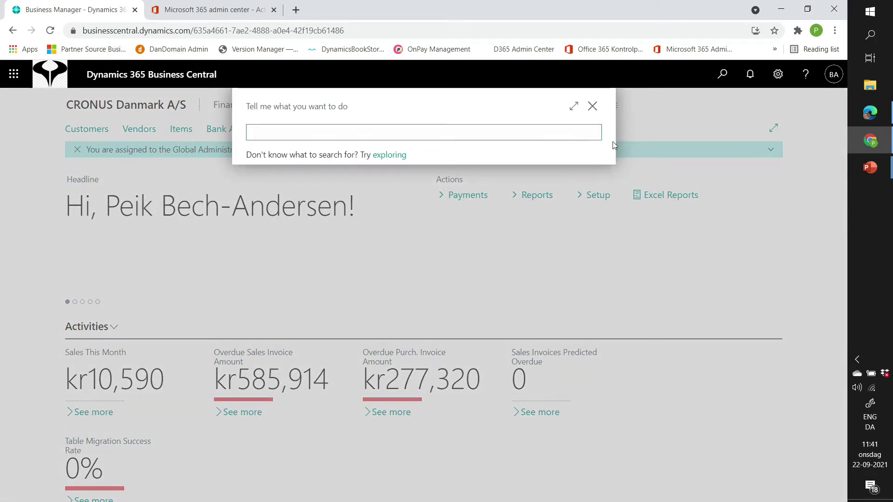
pyautogui.write('users')
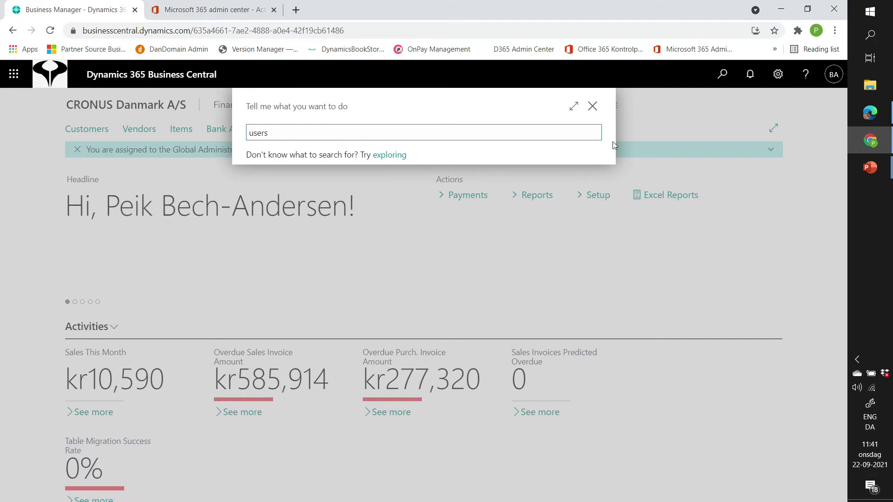
pyautogui.press('BackSpace')
pyautogui.press('BackSpace')
pyautogui.press('BackSpace')
pyautogui.press('BackSpace')
pyautogui.press('BackSpace')
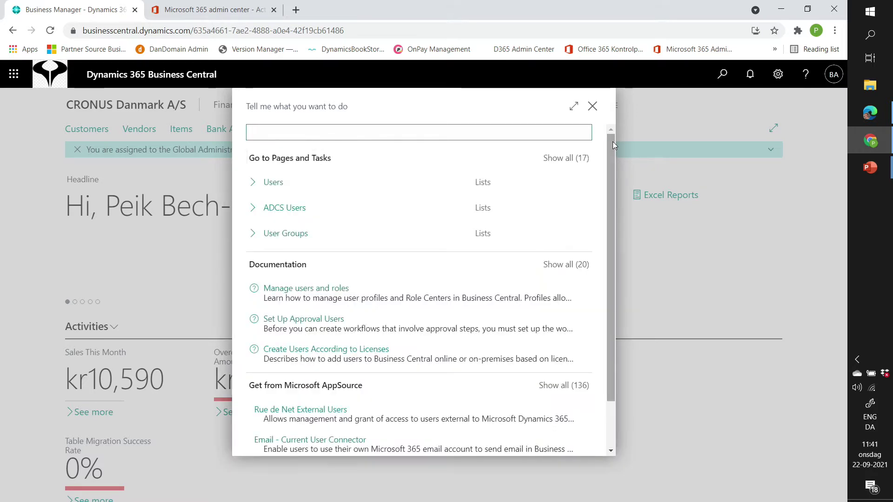
pyautogui.write('brugere')
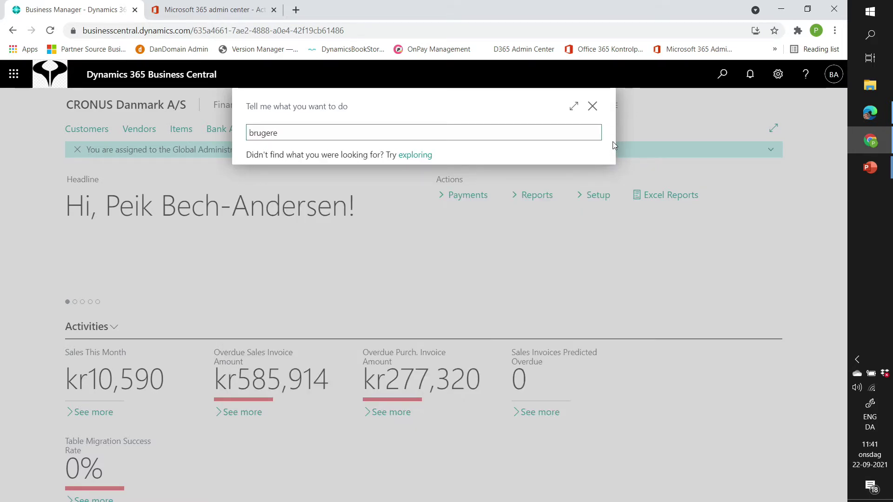
pyautogui.press('BackSpace')
pyautogui.press('BackSpace')
pyautogui.press('BackSpace')
pyautogui.press('BackSpace')
pyautogui.press('BackSpace')
pyautogui.press('BackSpace')
pyautogui.press('BackSpace')
# Search for "users" and open the Users list page.
pyautogui.write('users')
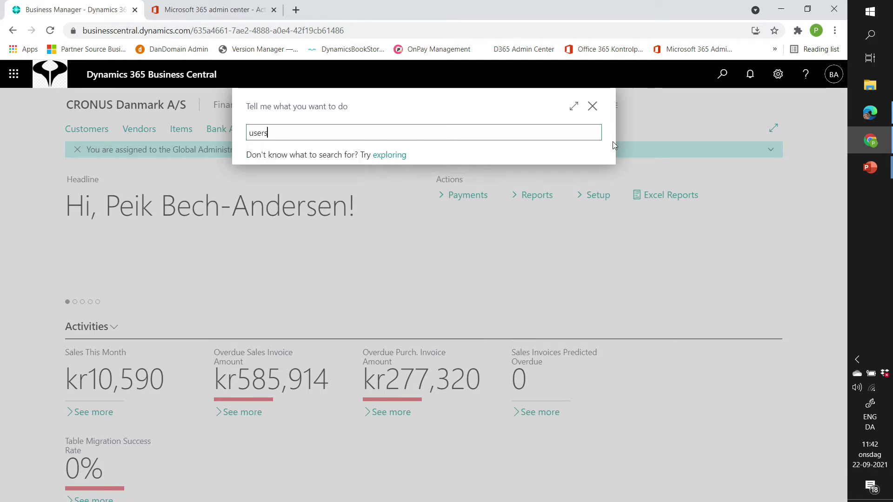
pyautogui.press('Down')
pyautogui.press('Down')
pyautogui.press('Up')
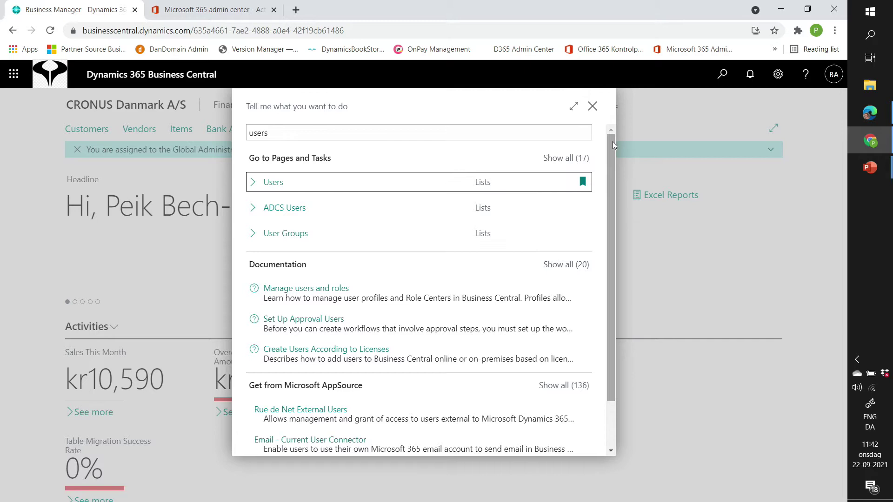
pyautogui.press('Return')
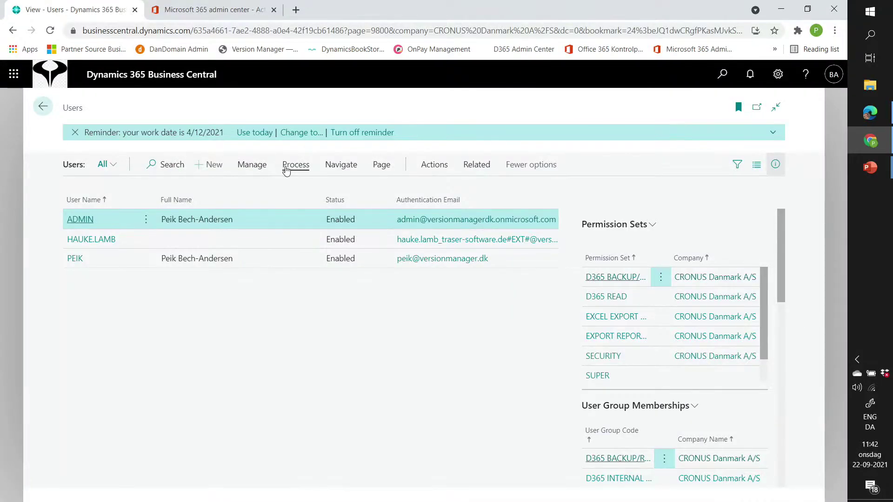
# Run Update users from Microsoft 365 on the Users list, apply all pending updates, and close the guide.
pyautogui.click(287, 167)
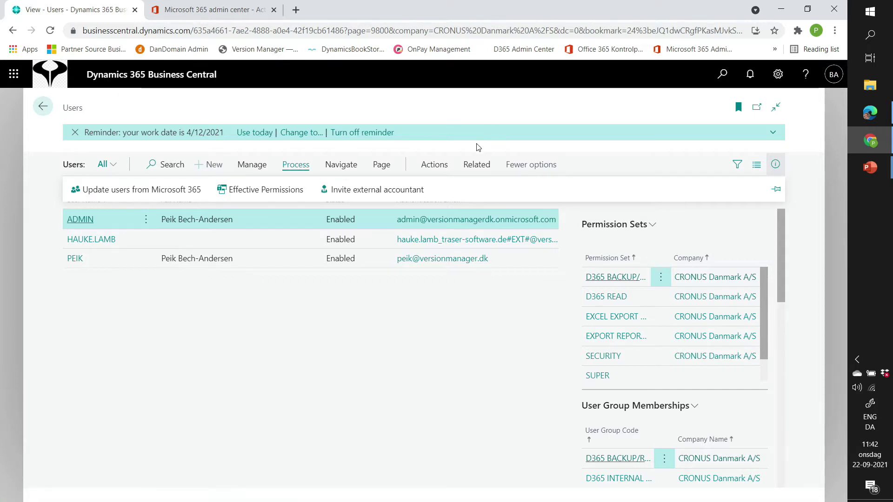
pyautogui.click(431, 168)
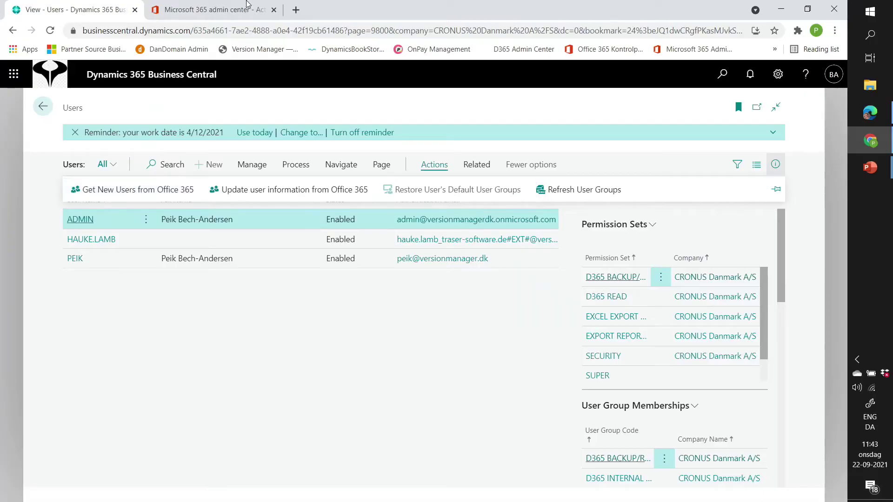
pyautogui.click(303, 171)
pyautogui.click(123, 190)
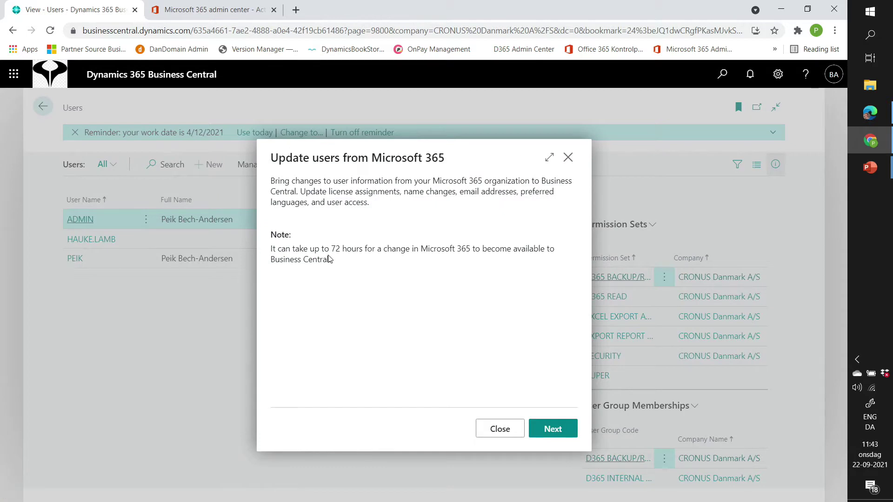
pyautogui.click(552, 427)
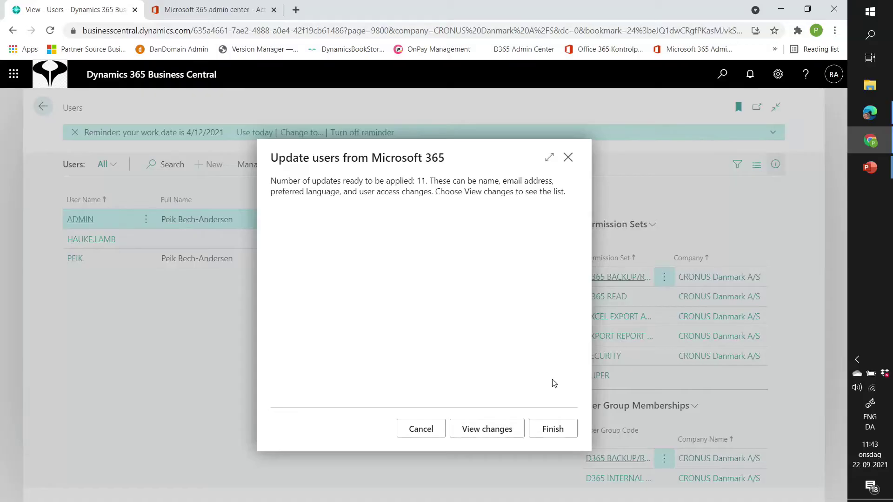
pyautogui.click(556, 426)
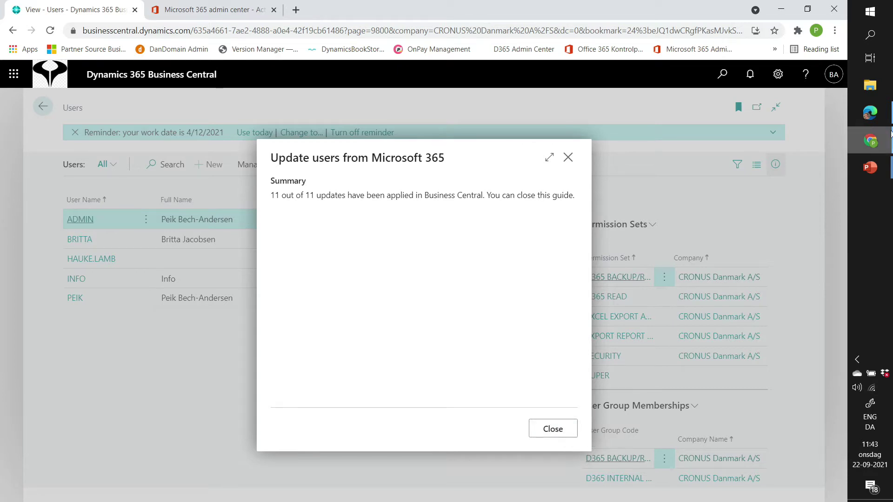
pyautogui.click(569, 158)
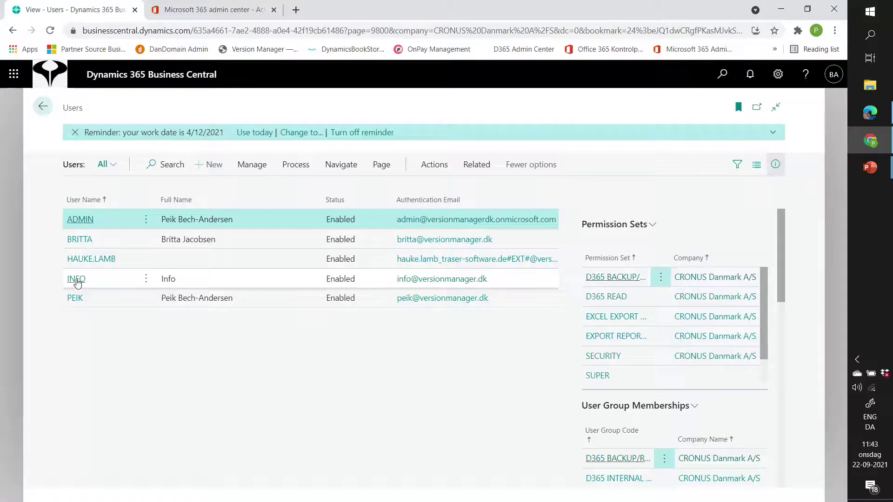
# Open the Info user's card and examine its user group memberships and user permission sets.
pyautogui.click(76, 279)
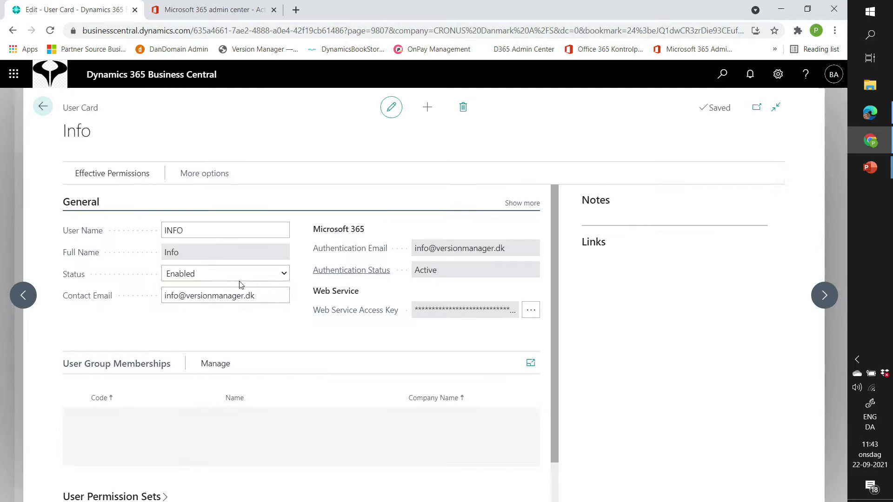
pyautogui.scroll(-1, 324, 304)
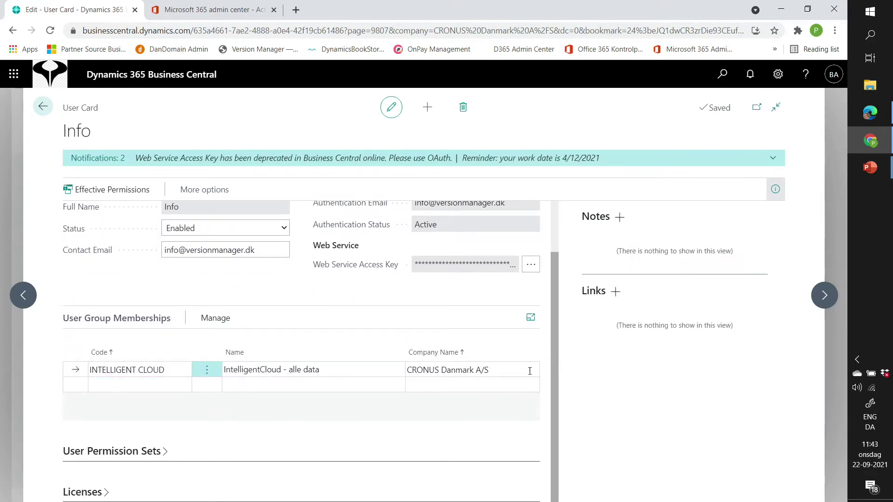
pyautogui.click(113, 450)
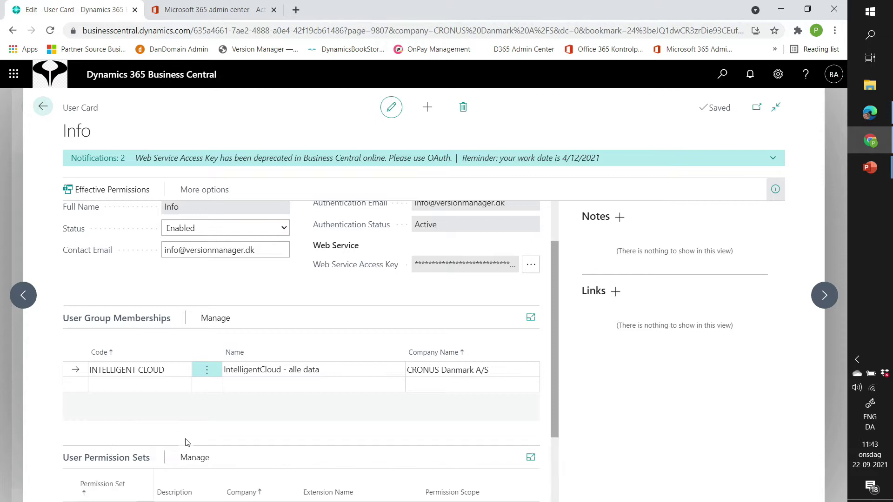
pyautogui.scroll(-2, 196, 437)
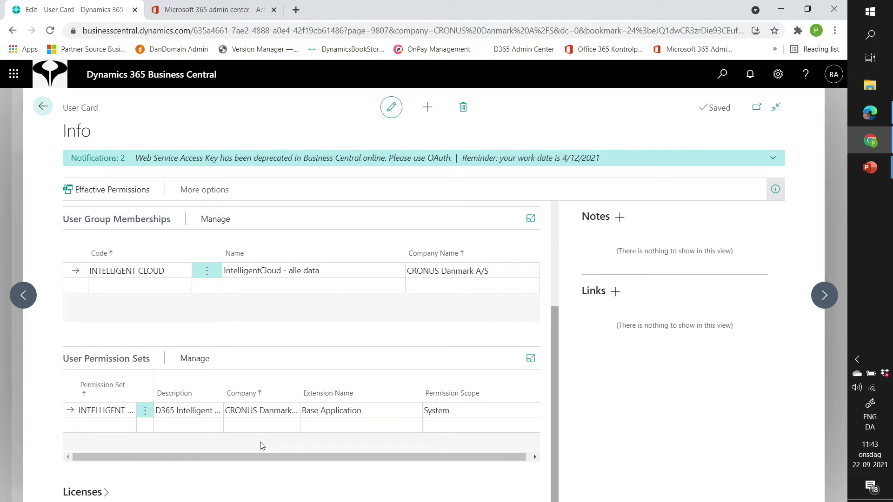
pyautogui.click(87, 424)
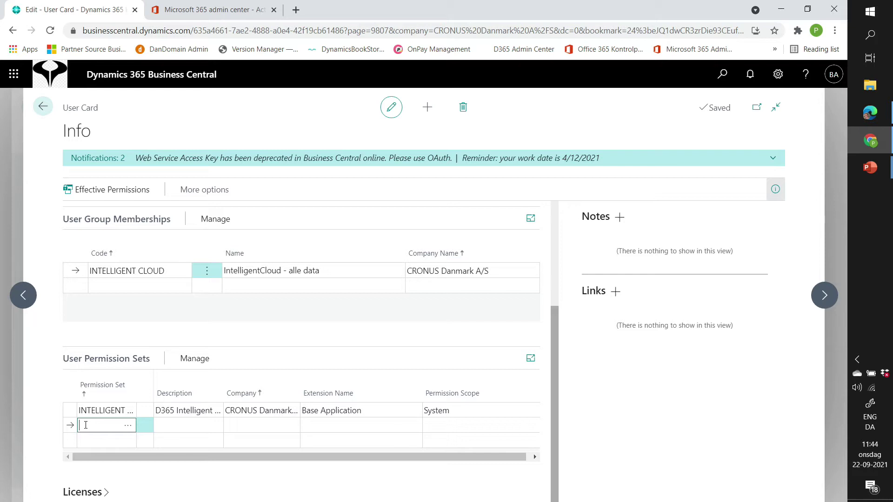
pyautogui.press('Escape')
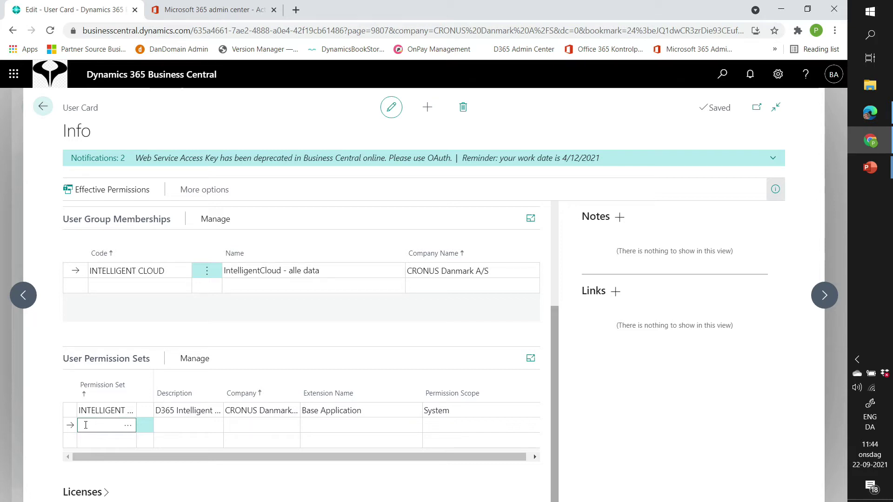
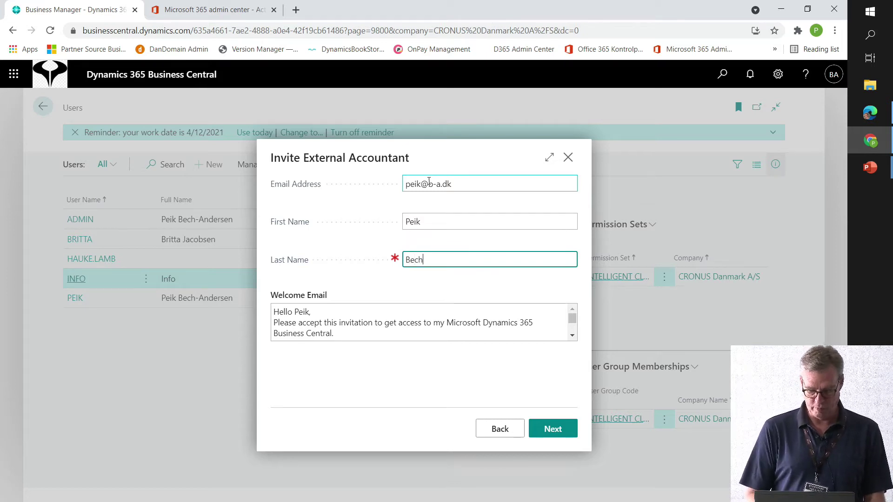
# Complete the external accountant's last name in the Invite External Accountant guide, submit the invitation, and close the guide.
pyautogui.write('erse')
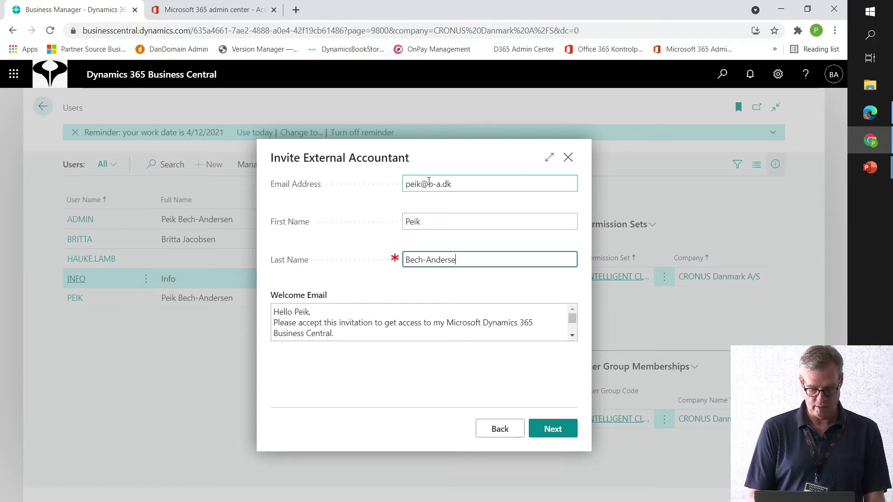
pyautogui.write('n')
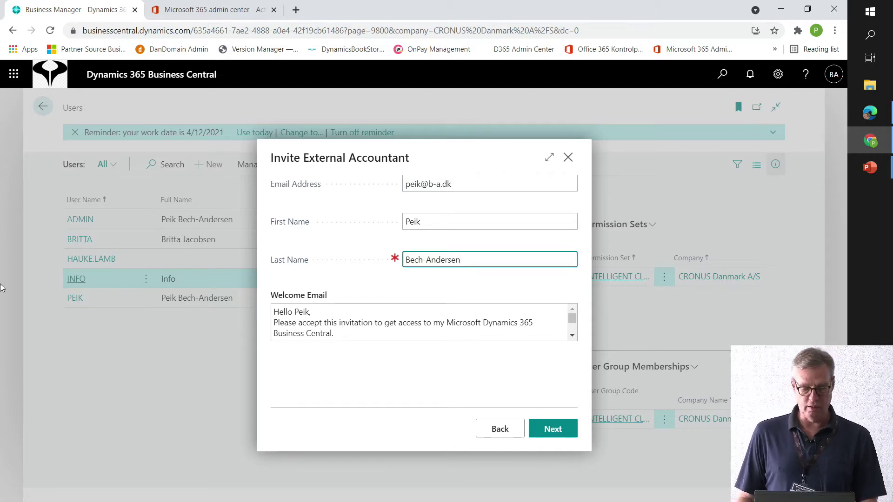
pyautogui.click(557, 429)
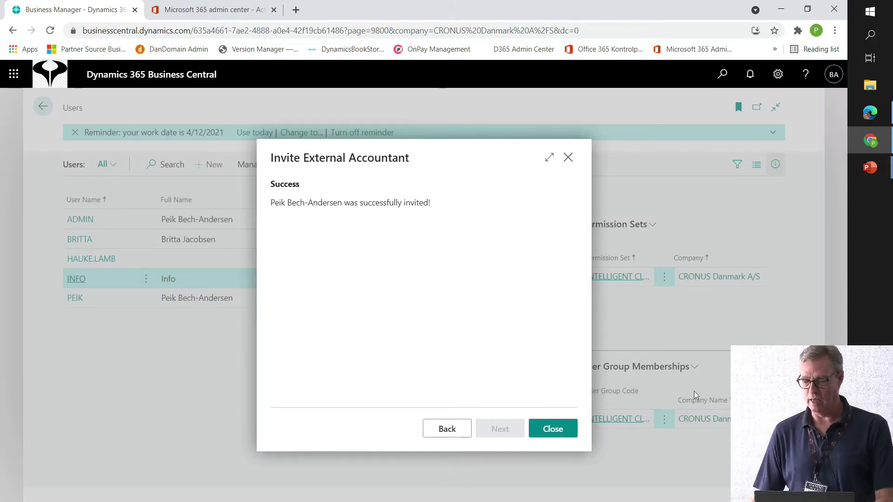
pyautogui.click(551, 431)
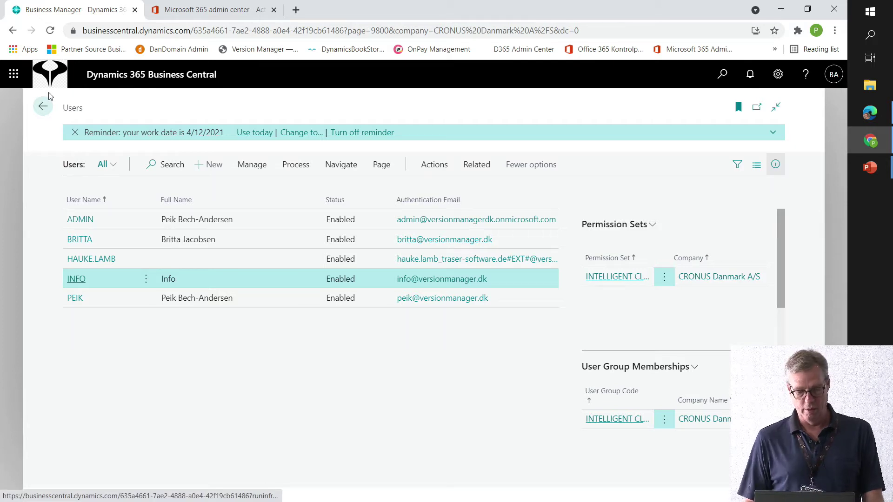
# Return to the home page and open the invitation message from Sent Emails Last 30 Days to read its text.
pyautogui.click(42, 108)
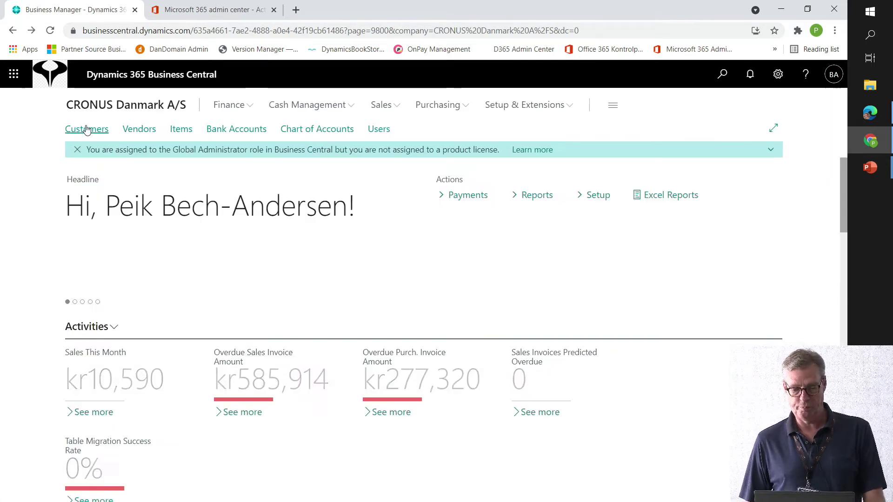
pyautogui.scroll(-10, 575, 266)
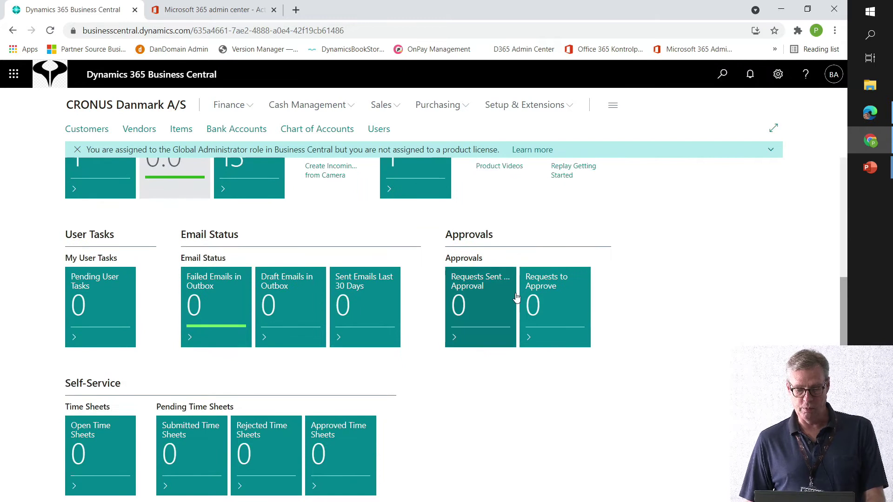
pyautogui.click(341, 303)
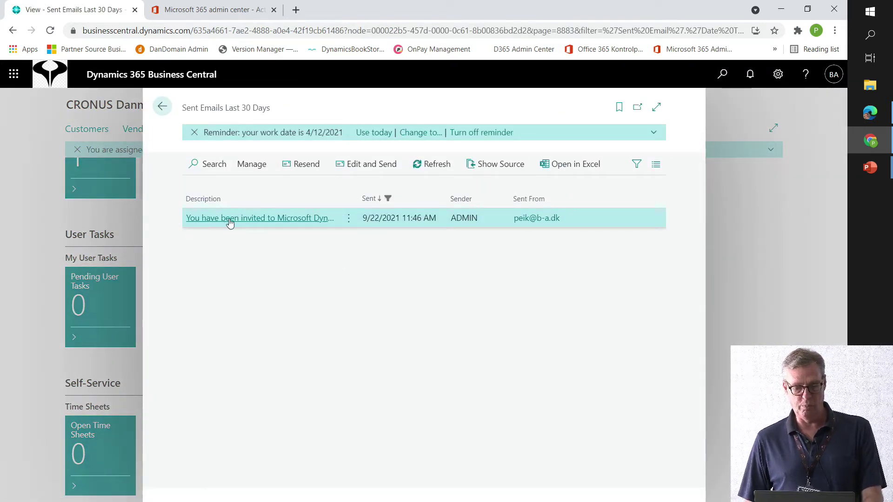
pyautogui.click(281, 221)
pyautogui.scroll(-2, 575, 290)
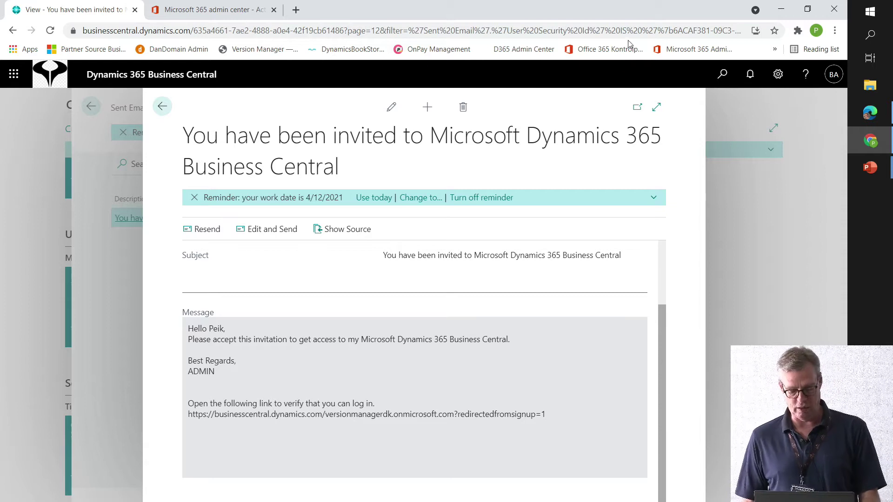
# Switch to Outlook, open the received Business Central invitation email, and follow its login verification link.
pyautogui.press('super')
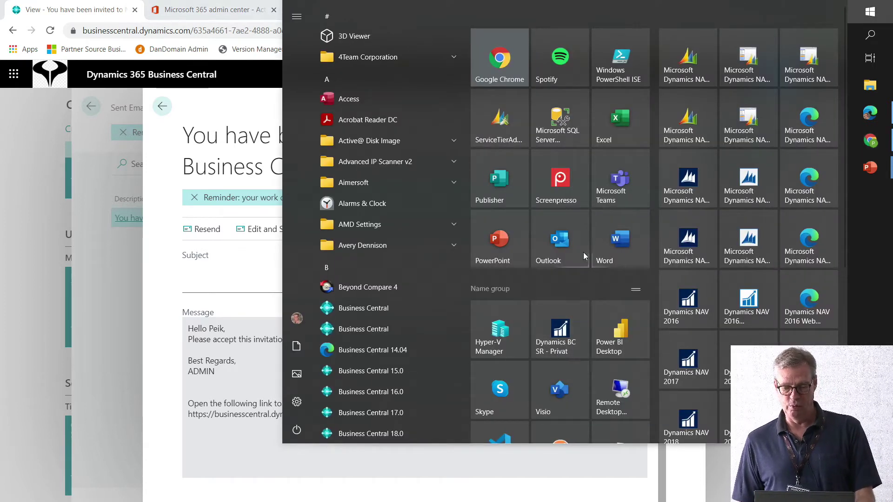
pyautogui.click(559, 250)
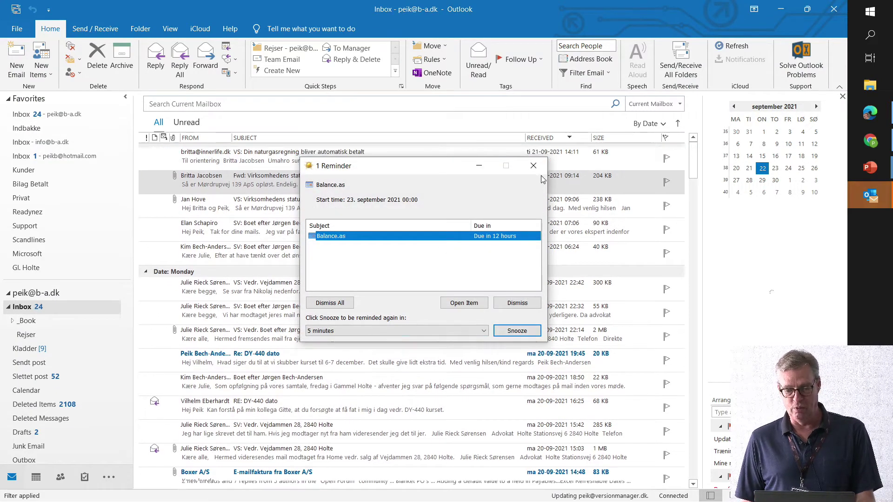
pyautogui.click(533, 166)
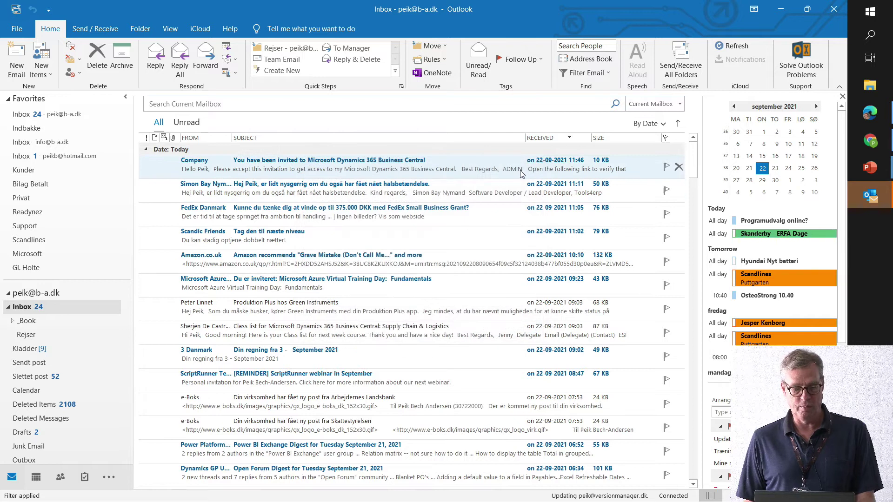
pyautogui.click(227, 166)
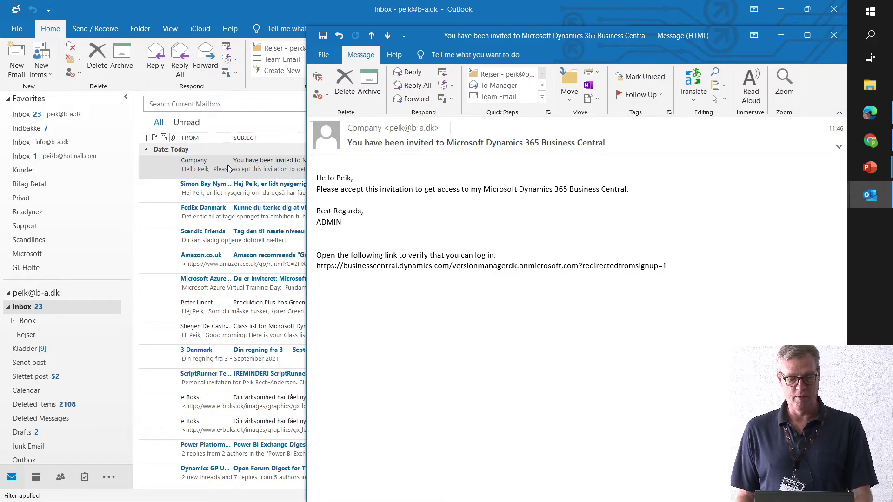
pyautogui.doubleClick(530, 37)
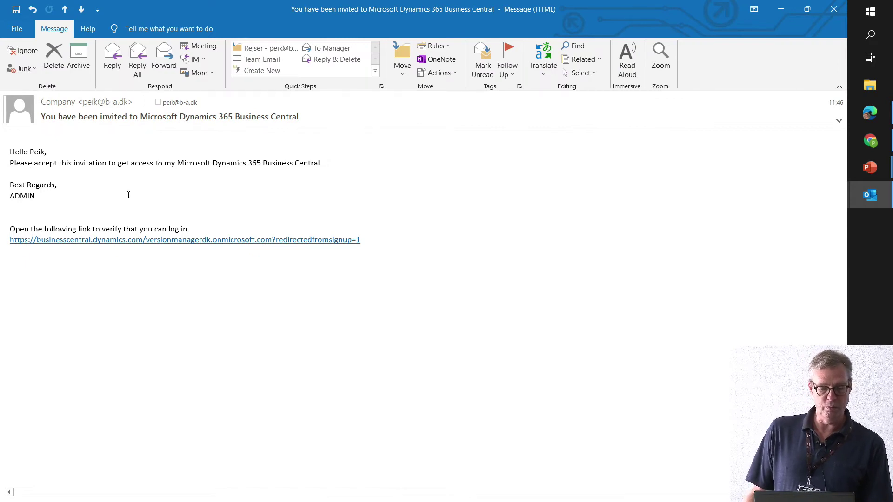
pyautogui.click(174, 242)
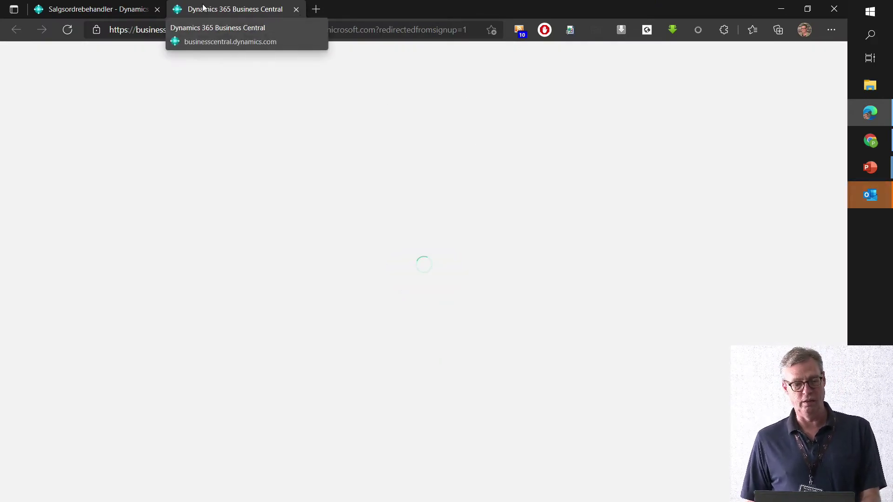
# Look at the Sandbox2 home page in Edge, and switch back to the sent invitation in Chrome.
pyautogui.click(89, 9)
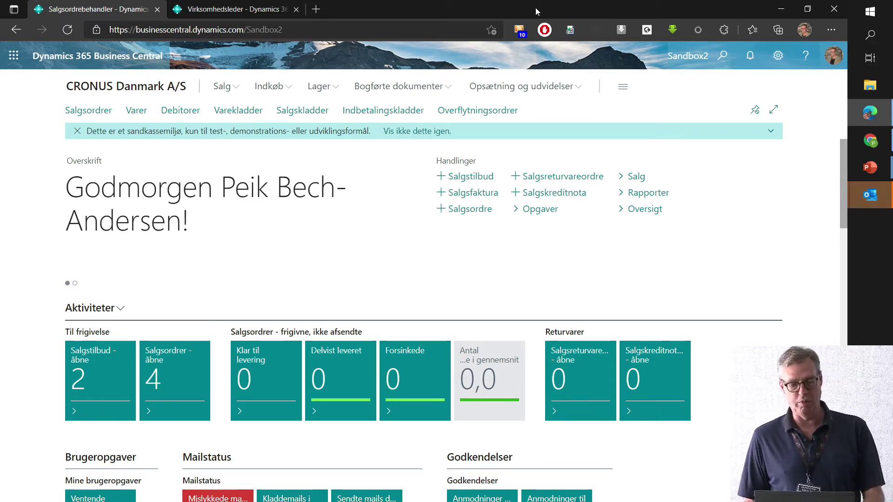
pyautogui.hotkey('alt', 'Tab')
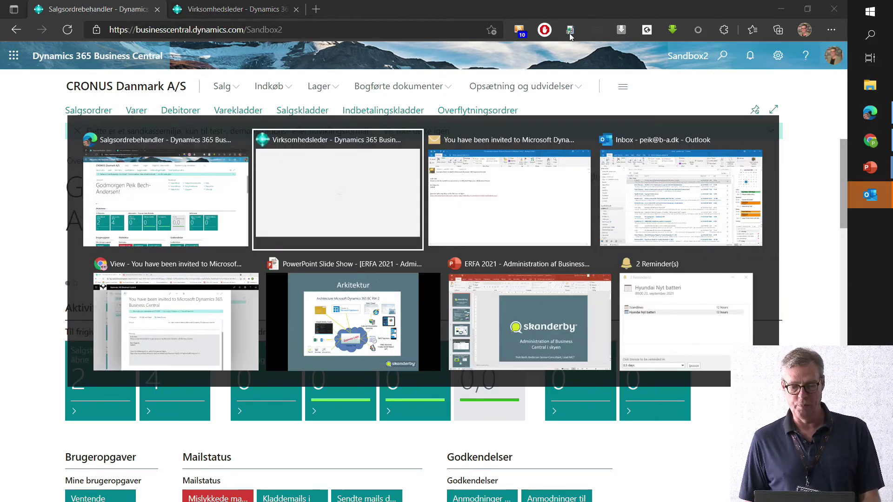
pyautogui.hotkey('alt', 'Tab')
pyautogui.hotkey('alt', 'Tab')
pyautogui.hotkey('alt', 'Tab')
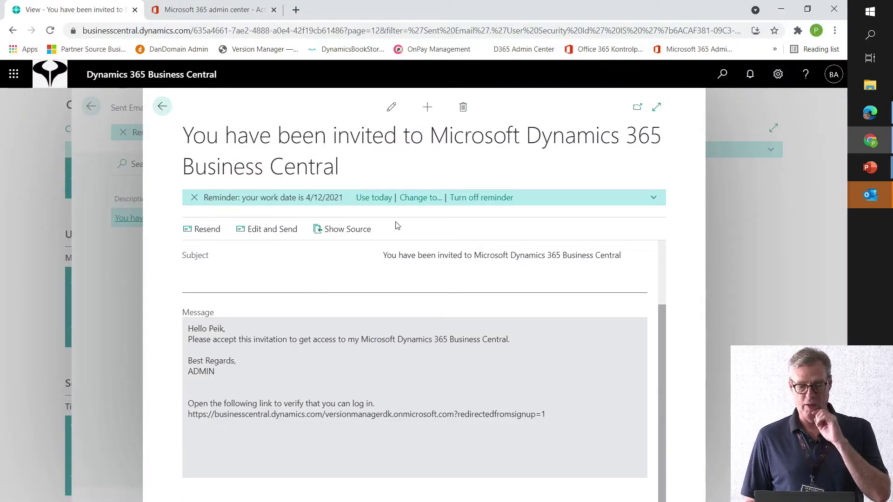
# Close the sent email pages, search for "users" to open the Users list, and refresh it.
pyautogui.click(162, 106)
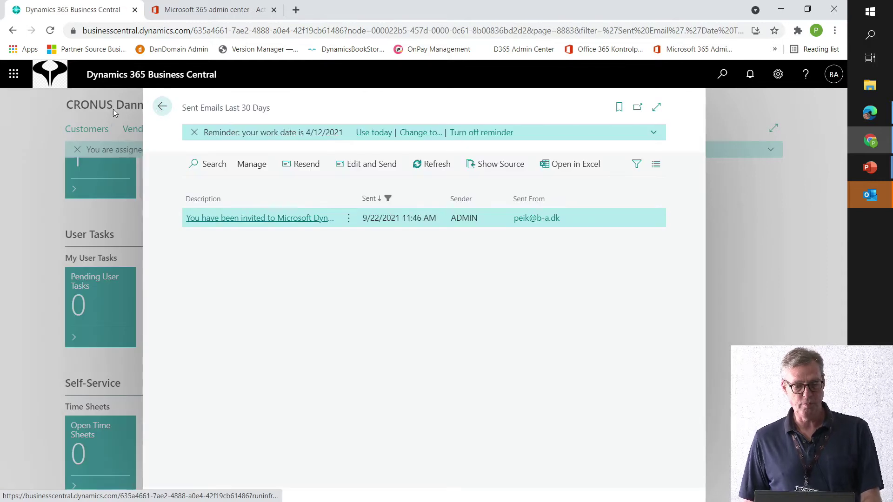
pyautogui.press('Escape')
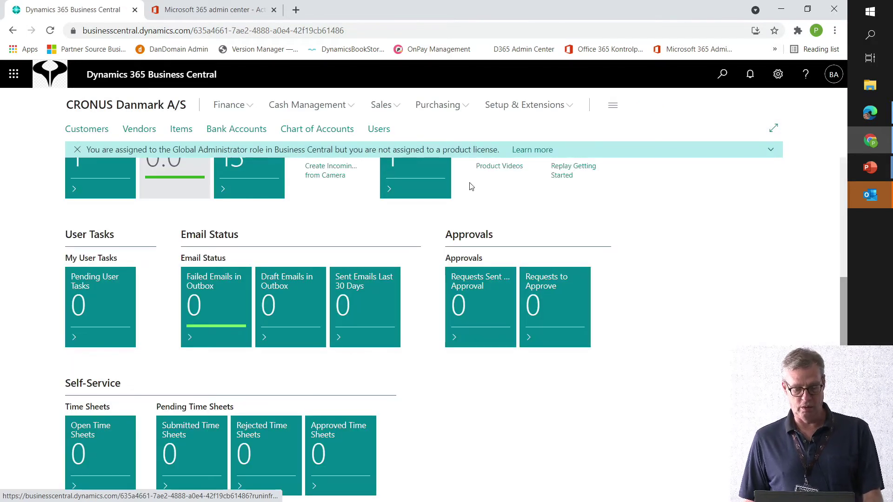
pyautogui.hotkey('alt', 'q')
pyautogui.write('users')
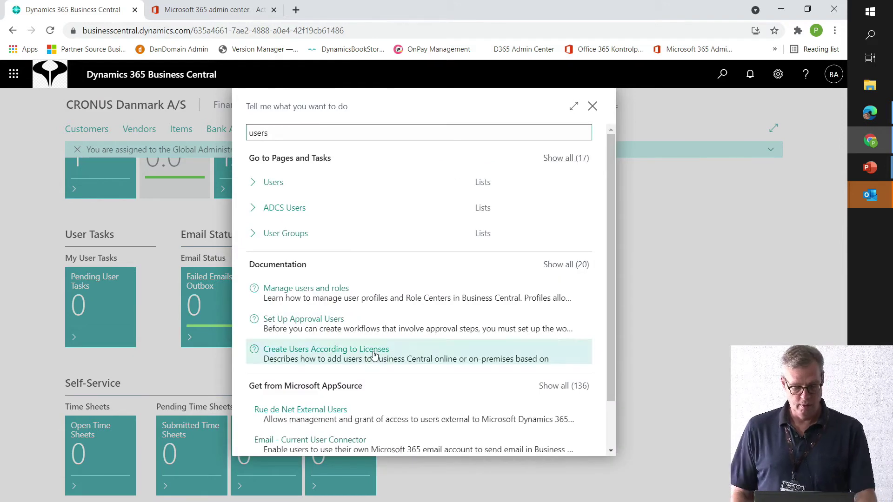
pyautogui.click(272, 182)
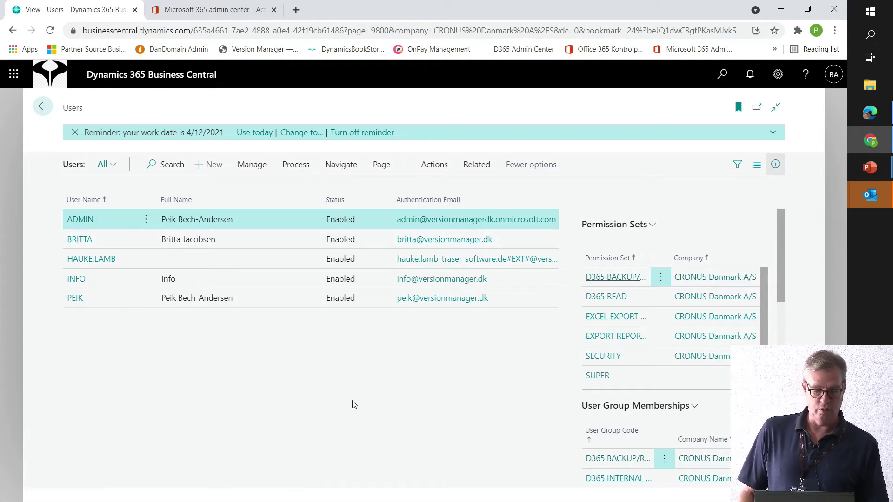
pyautogui.press('F5')
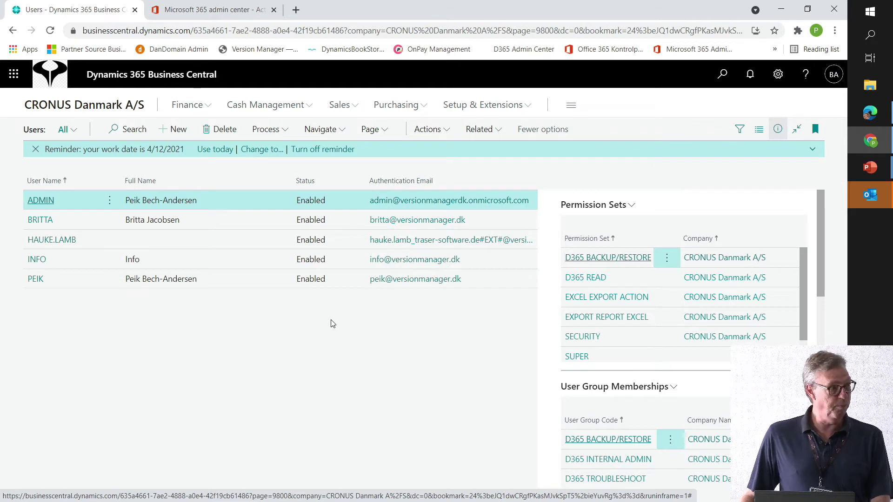
# From the home page, compare the Settings options with those of Sandbox2 in Edge, and open the Business Central Admin Center in Chrome.
pyautogui.hotkey('alt', 'Left')
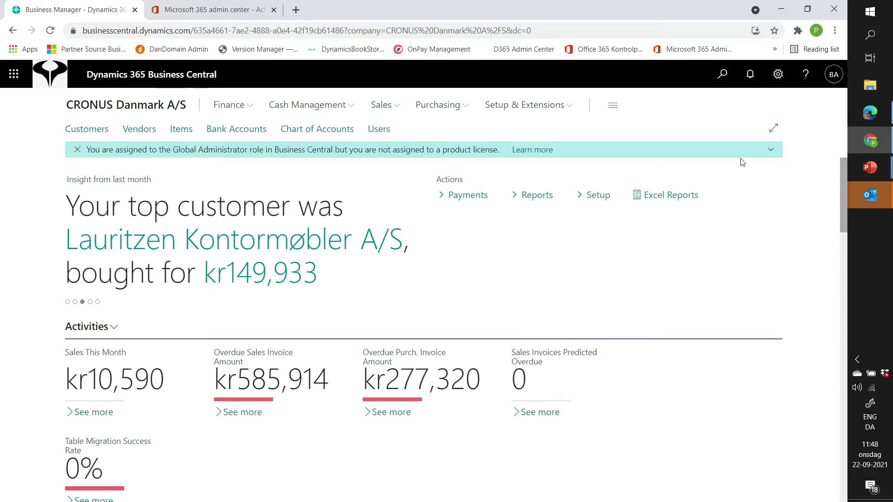
pyautogui.click(779, 75)
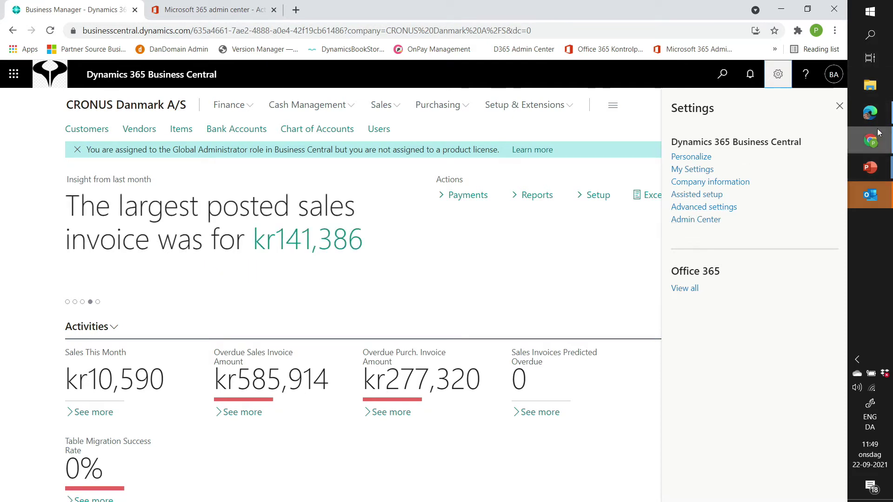
pyautogui.click(869, 112)
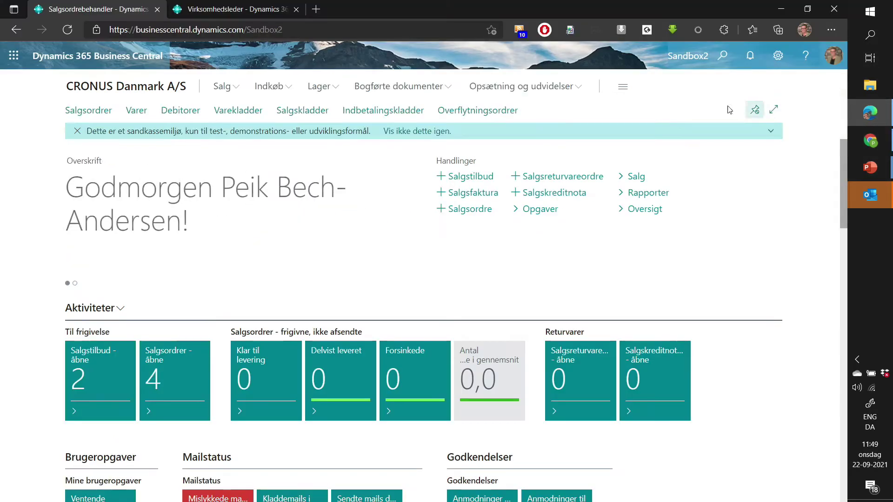
pyautogui.click(778, 56)
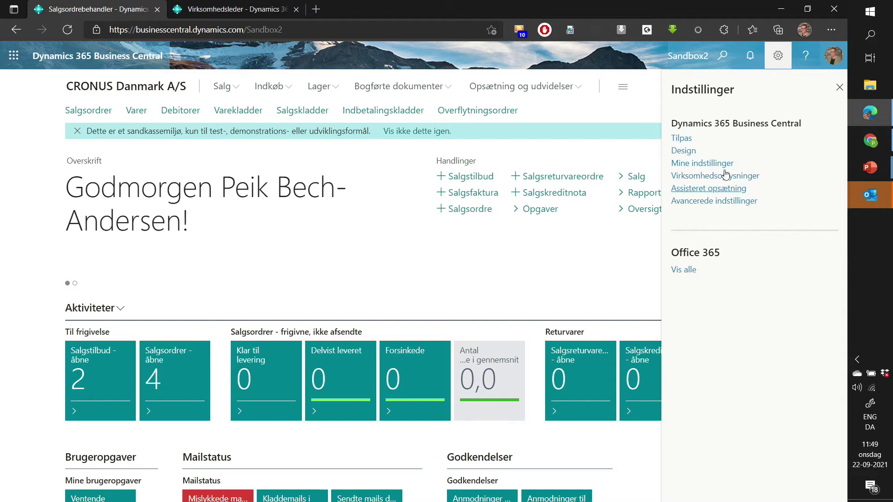
pyautogui.click(871, 141)
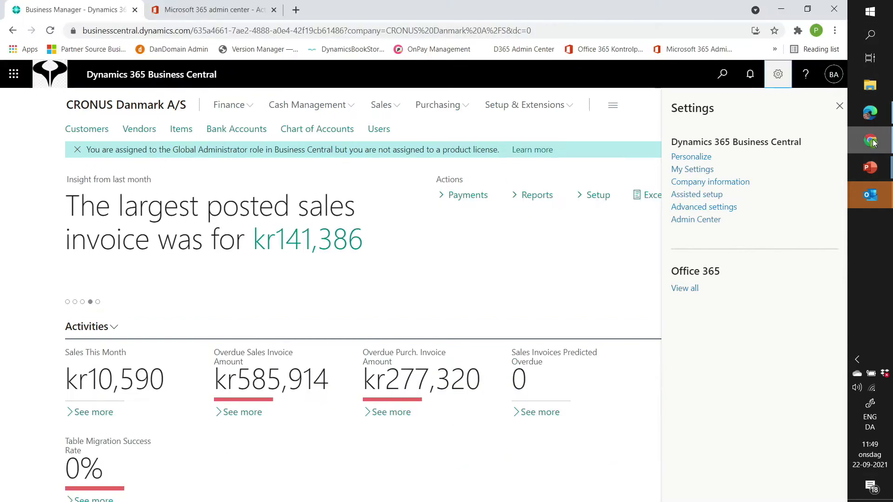
pyautogui.click(695, 219)
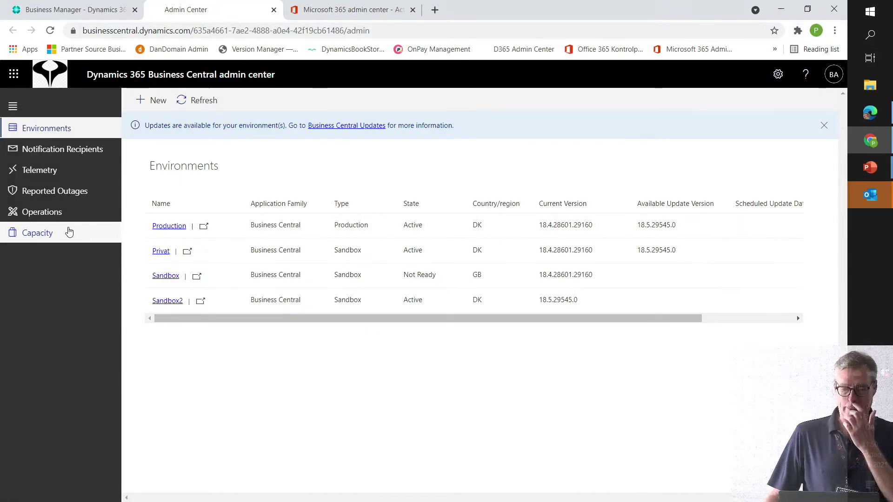
# Open the Production environment, look through its selectable update dates, pick 10/11/2021, and cancel without scheduling the update.
pyautogui.click(163, 226)
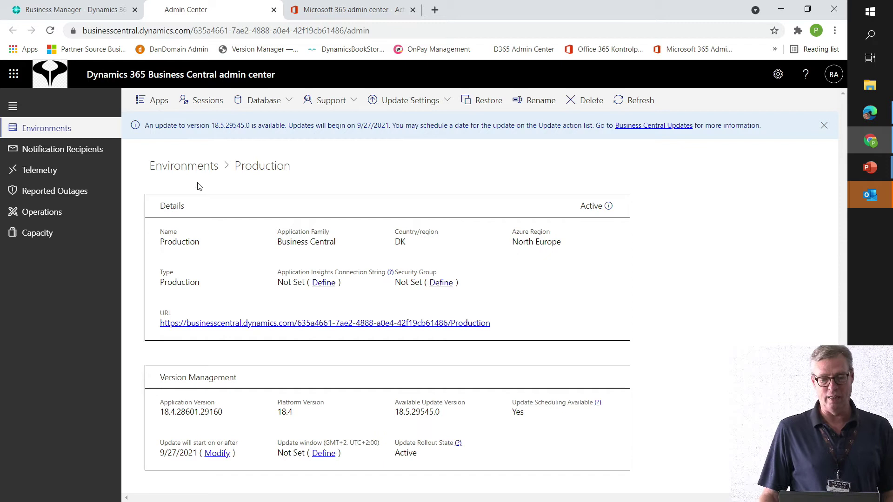
pyautogui.click(411, 100)
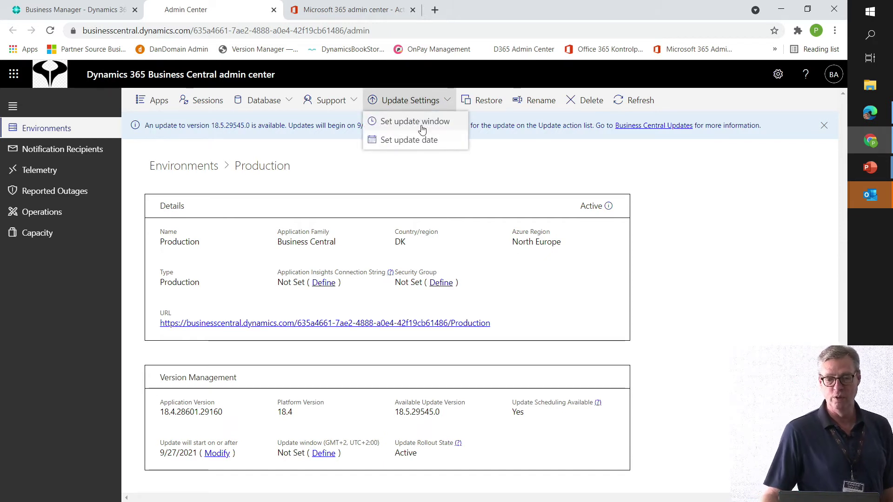
pyautogui.click(405, 141)
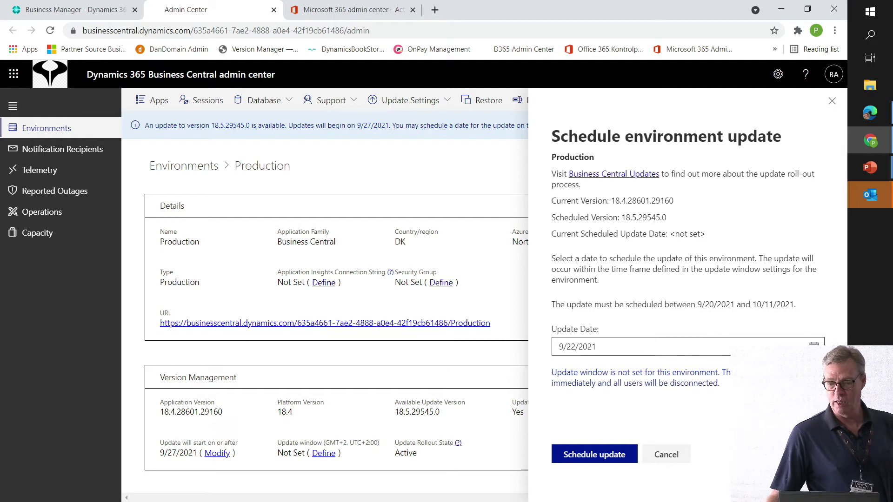
pyautogui.click(813, 345)
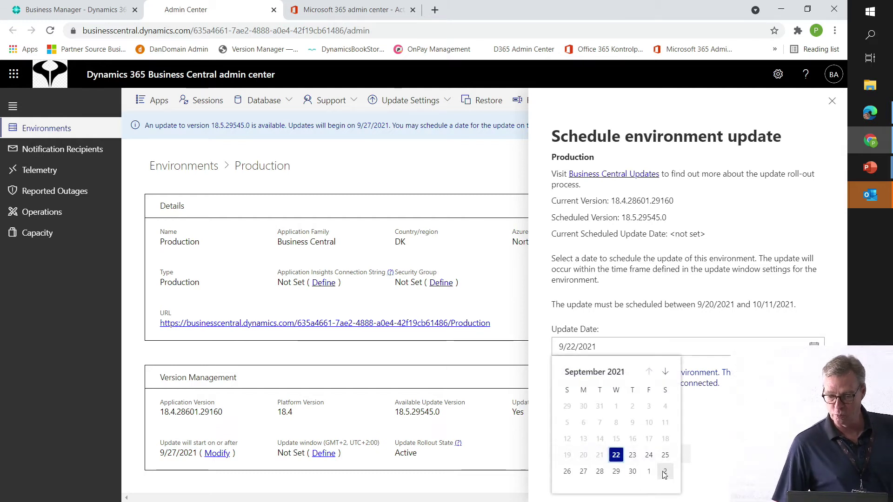
pyautogui.click(665, 372)
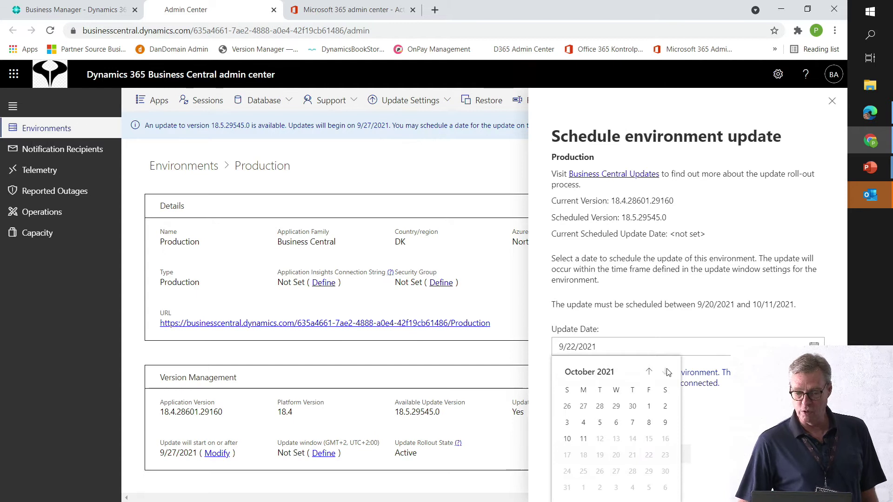
pyautogui.click(577, 440)
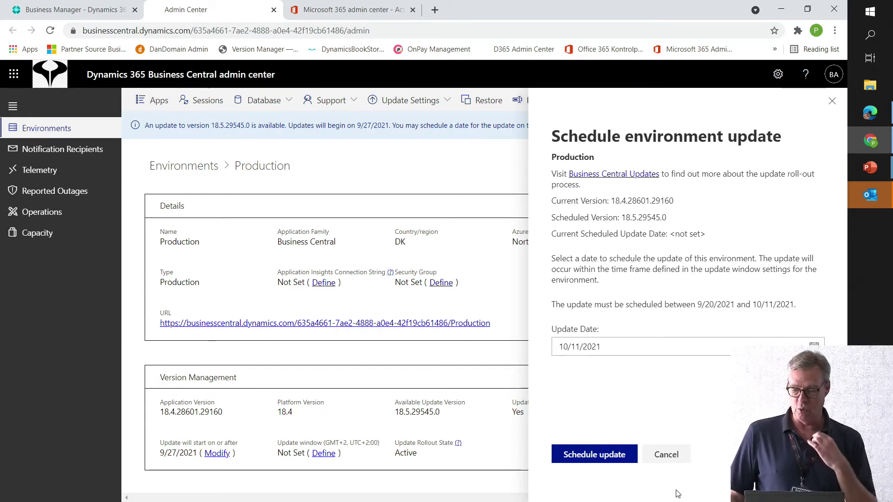
pyautogui.click(675, 455)
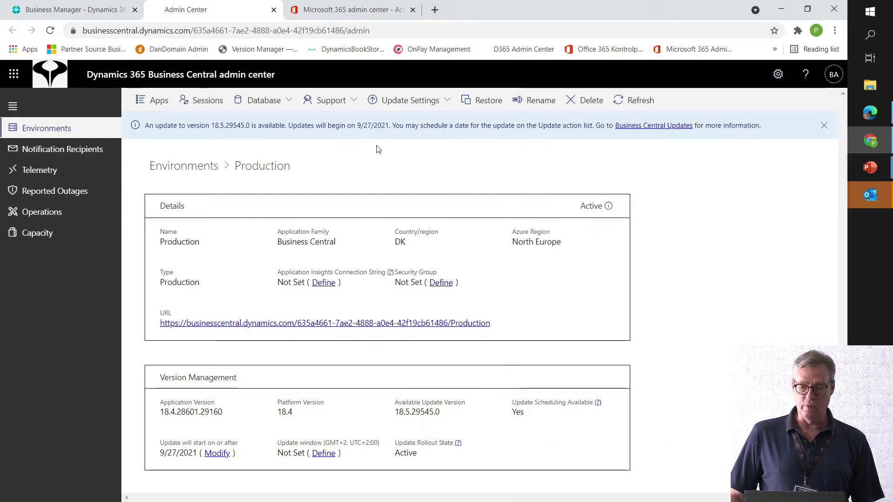
# Look at Production's update window settings without saving, and try 9/23/2021 as the update date before closing without scheduling it.
pyautogui.click(409, 100)
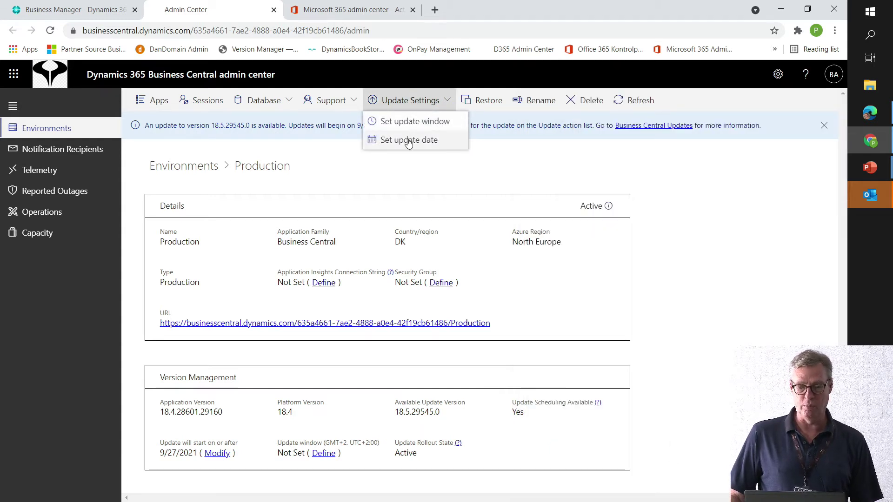
pyautogui.click(401, 122)
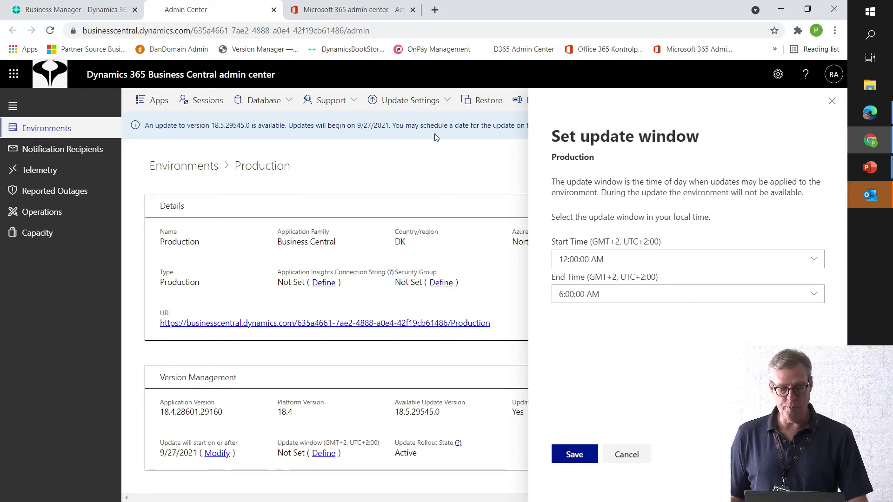
pyautogui.press('Escape')
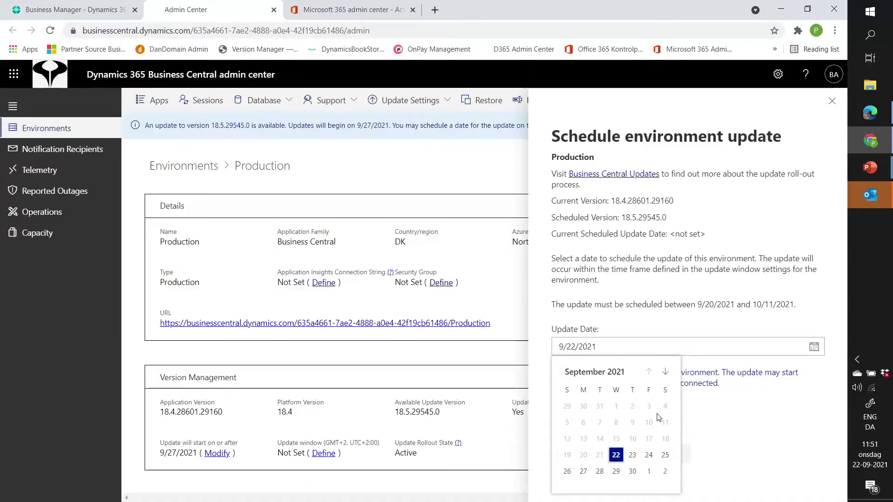
pyautogui.click(638, 457)
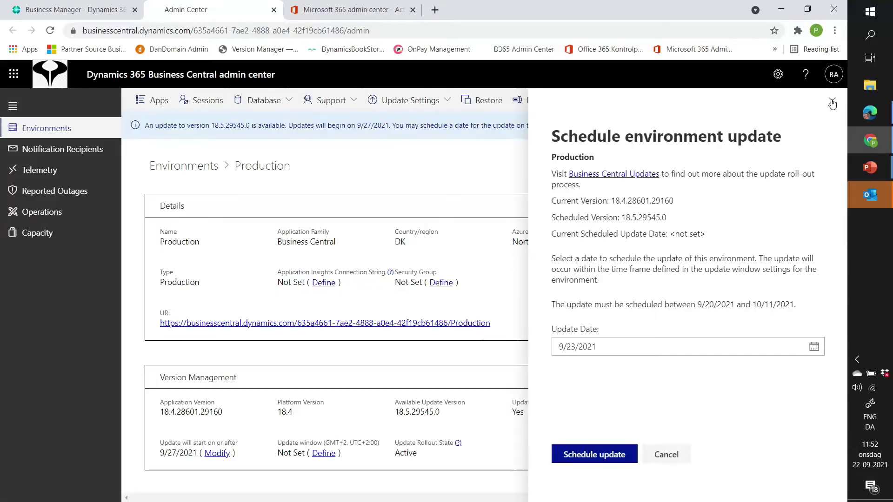
pyautogui.click(832, 108)
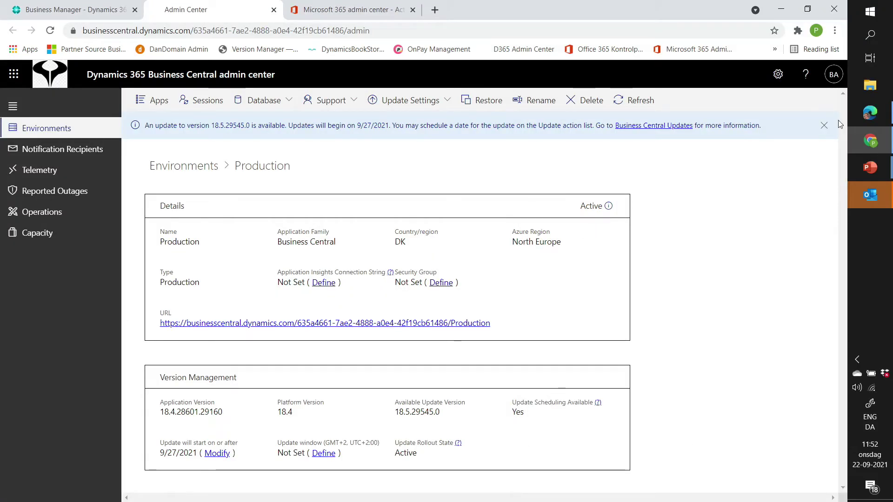